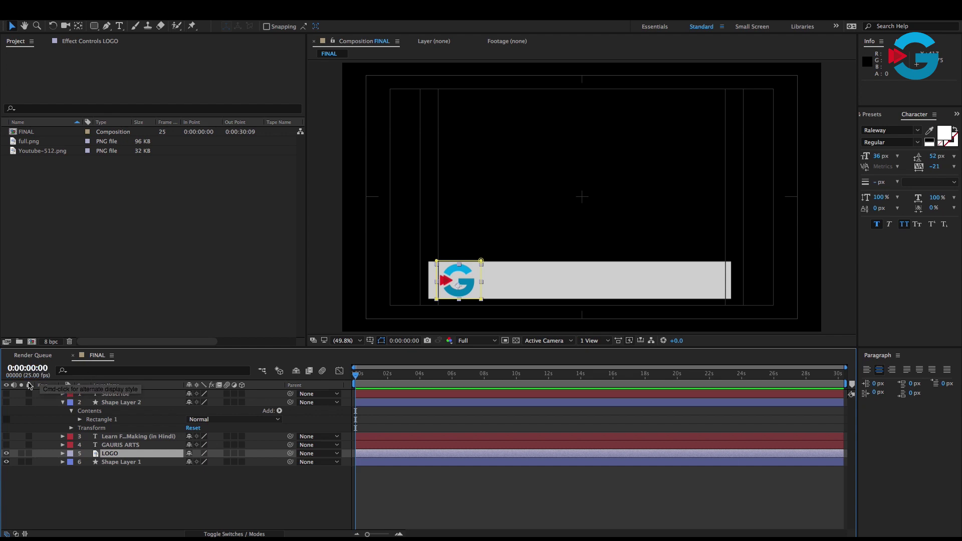
- Turn on visibility for the GAURIS ARTS title and the Learn Film Making (in HINDI) tagline layers
click(107, 444)
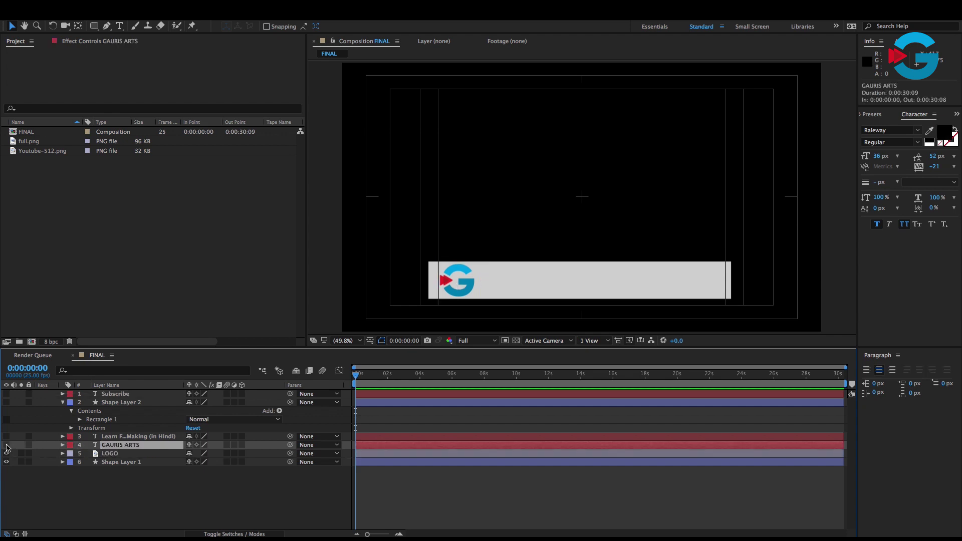
click(6, 445)
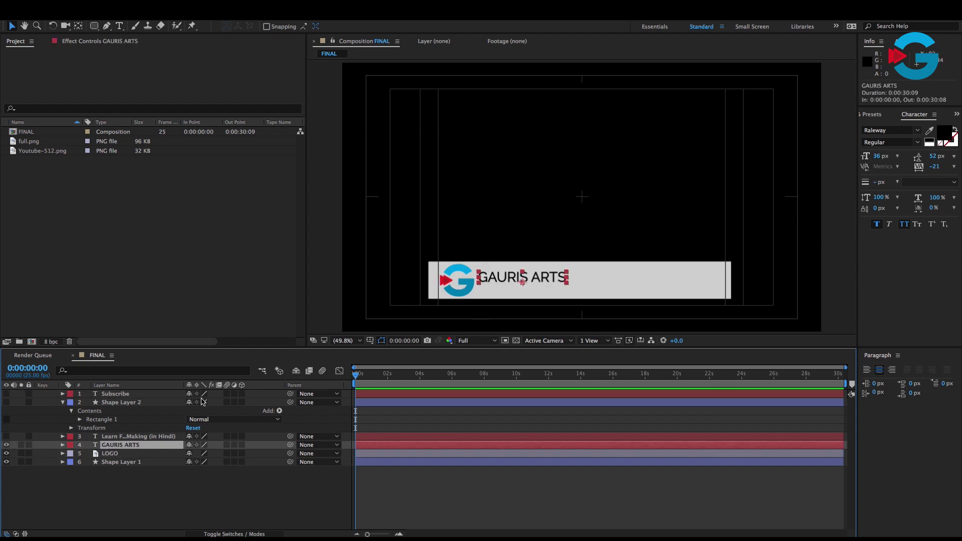
click(139, 437)
click(6, 436)
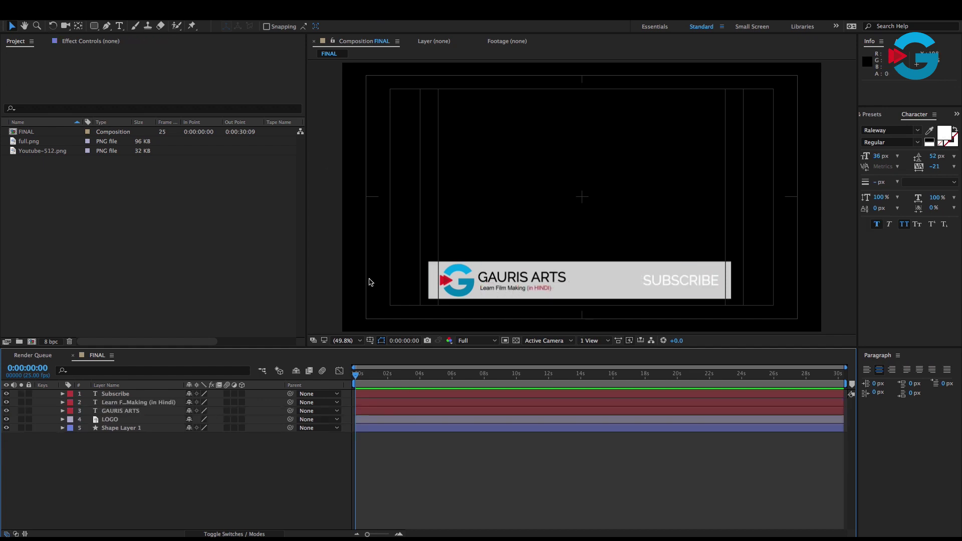
click(93, 26)
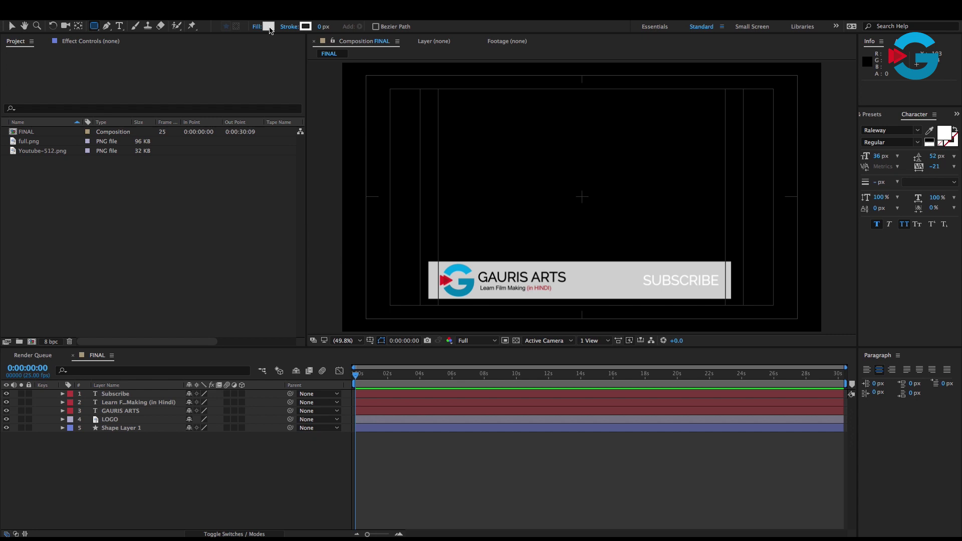
- Draw a rectangle filled with red sampled from the logo and place it beneath the Subscribe text
click(269, 26)
click(590, 361)
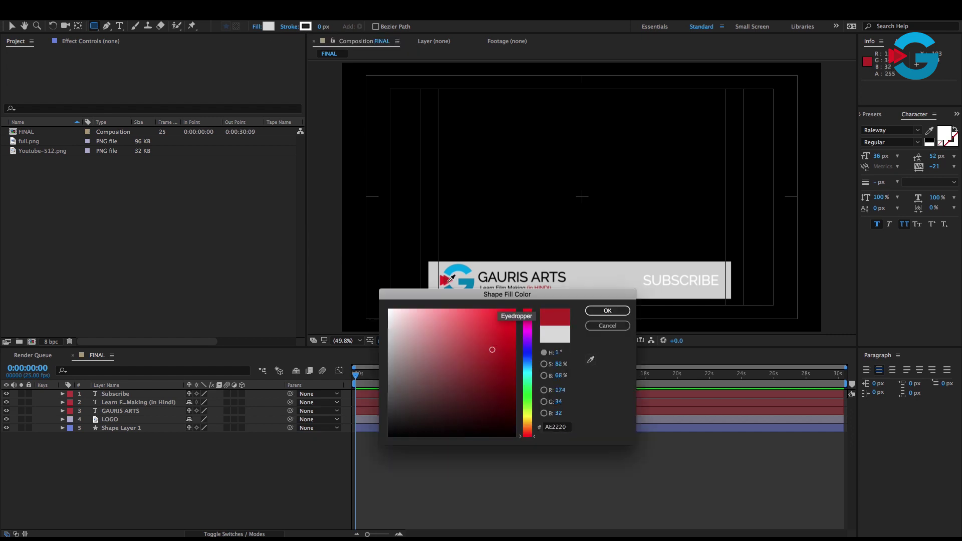
click(607, 311)
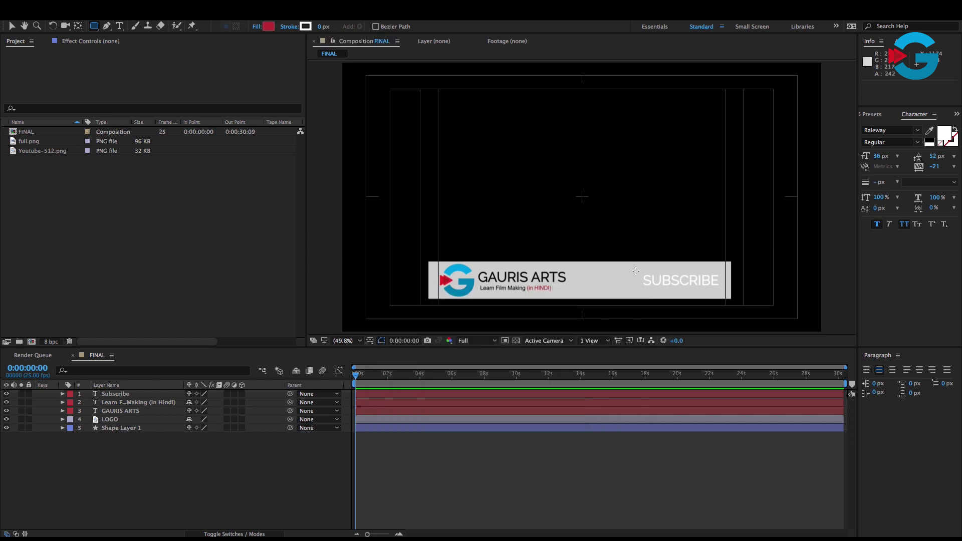
drag(635, 271, 723, 294)
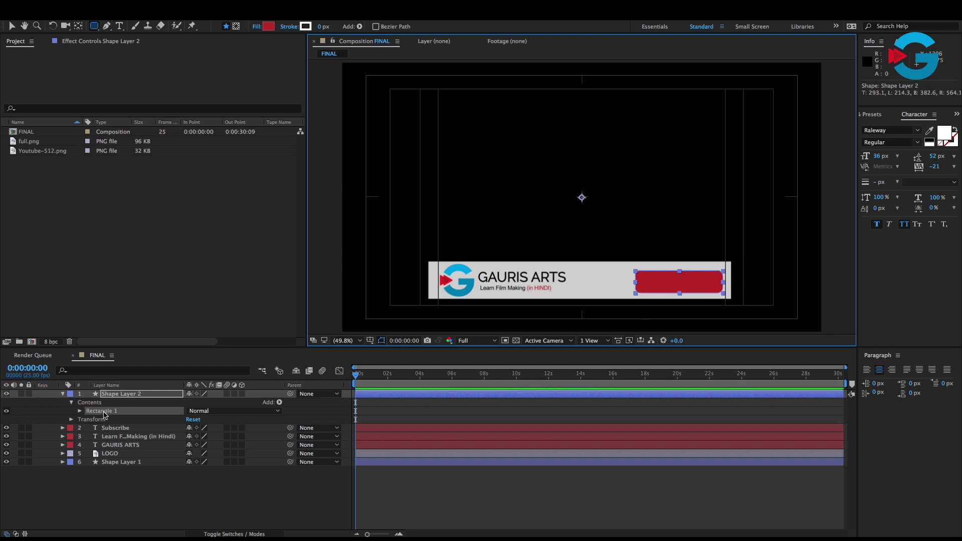
drag(120, 394, 107, 432)
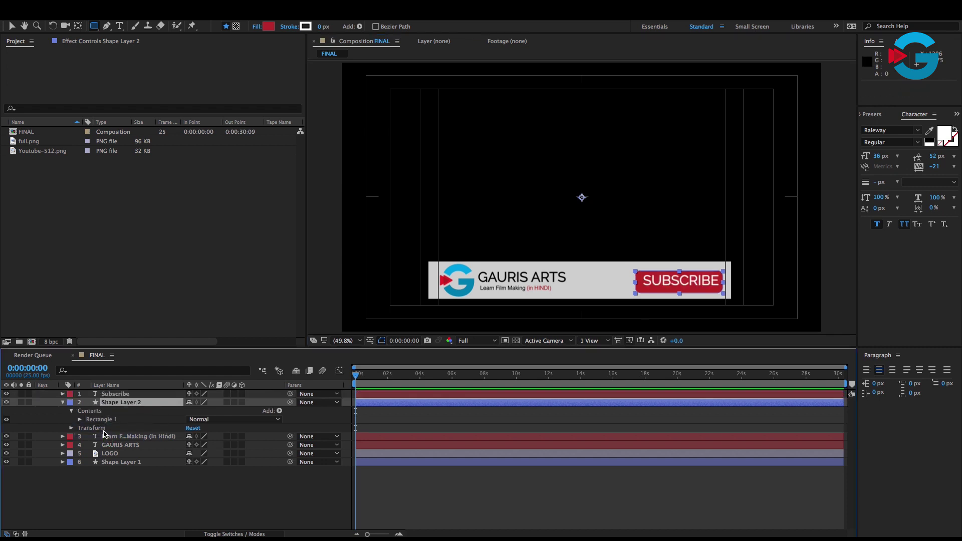
- Centre the SUBSCRIBE text on the red button and scale it up to 161%
key(v)
scroll(773, 300, up, 4)
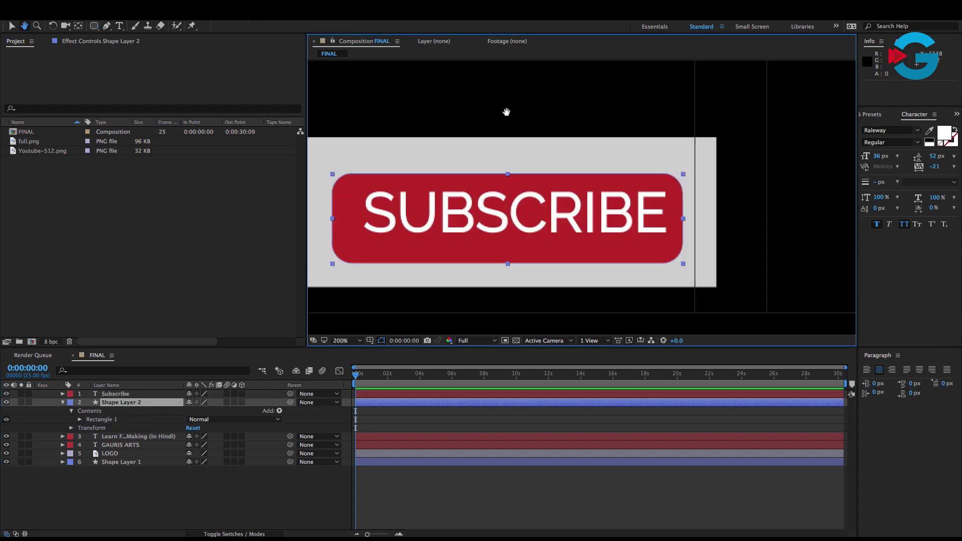
click(115, 394)
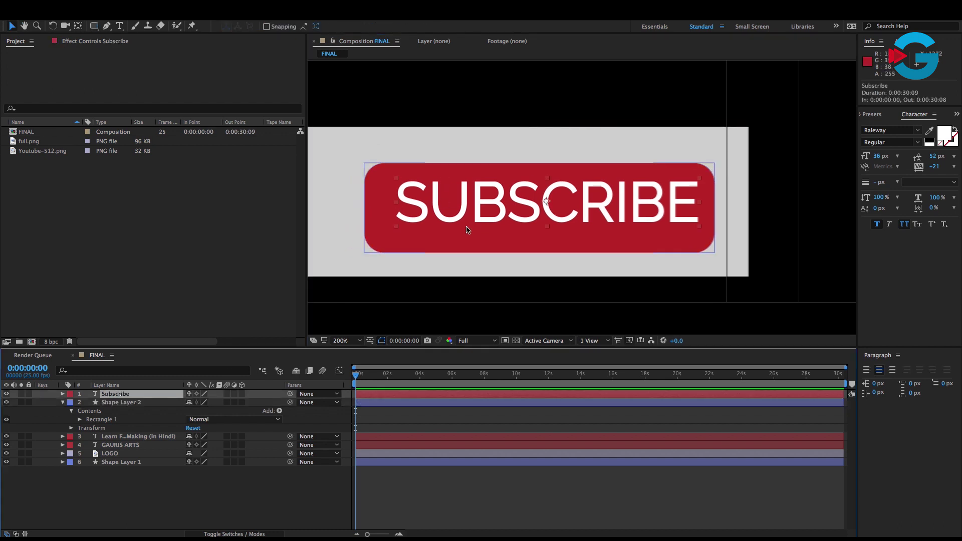
drag(508, 202, 500, 208)
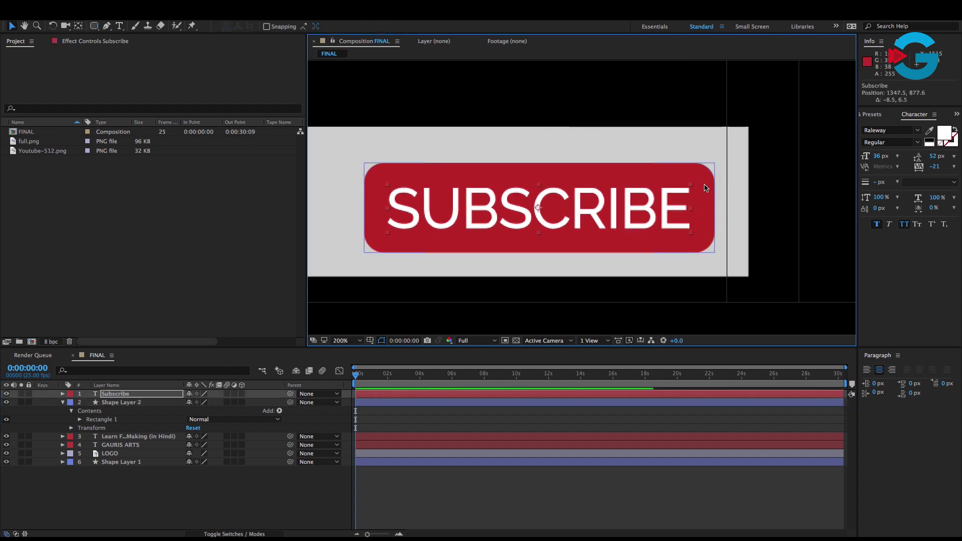
drag(691, 185, 700, 184)
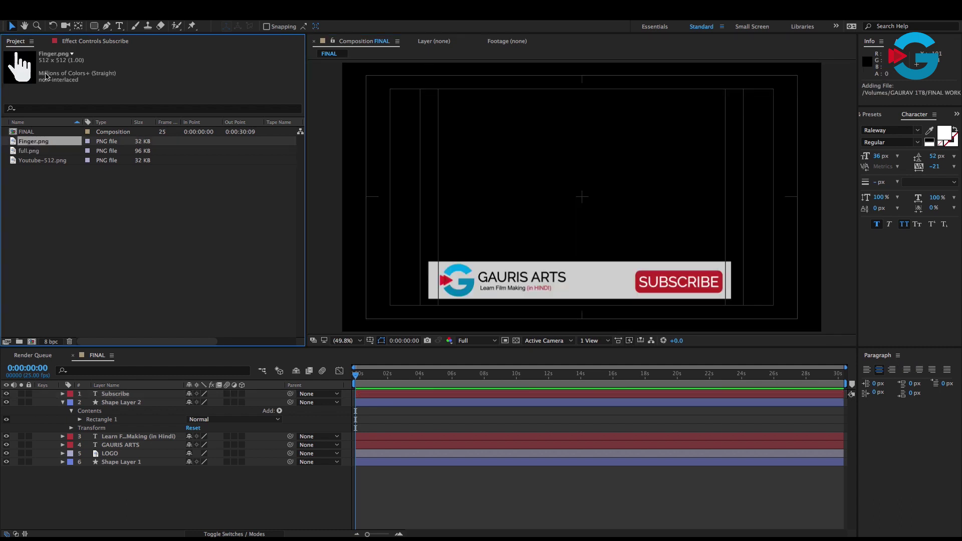
- Drop Finger.png into the comp, scale it to about 29% and position it on the SUBSCRIBE button
drag(45, 76, 575, 273)
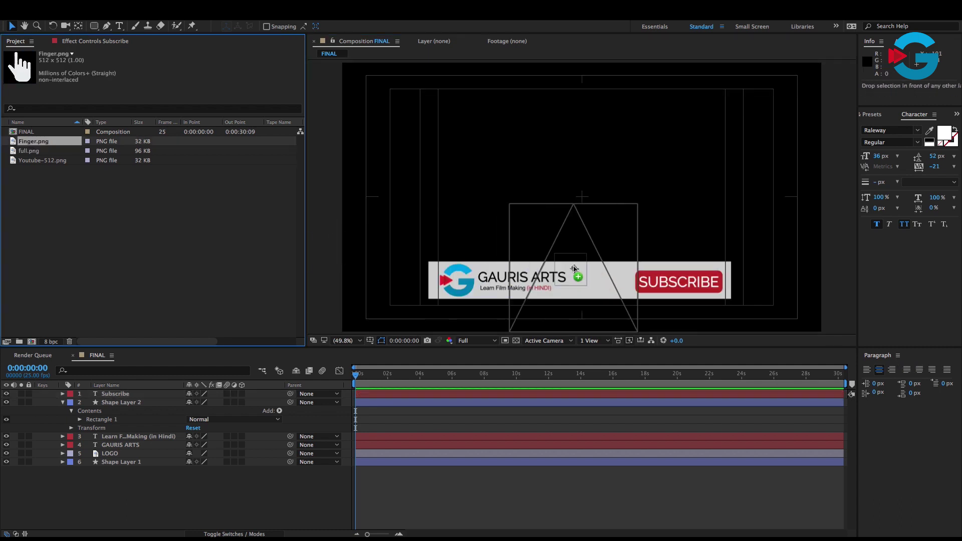
mouse_move(637, 204)
mouse_down()
mouse_move(601, 255)
mouse_move(595, 169)
mouse_move(605, 275)
mouse_up()
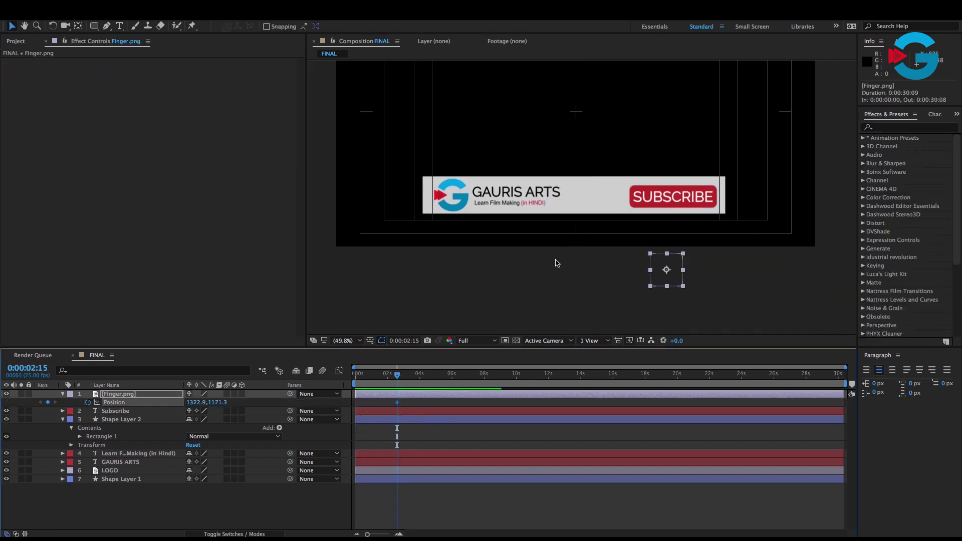
drag(677, 284, 681, 229)
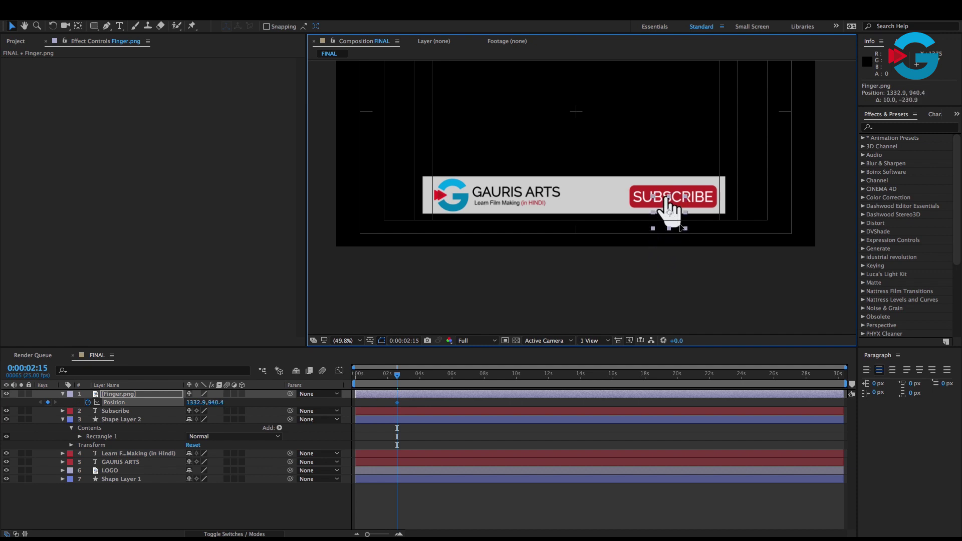
key(slash)
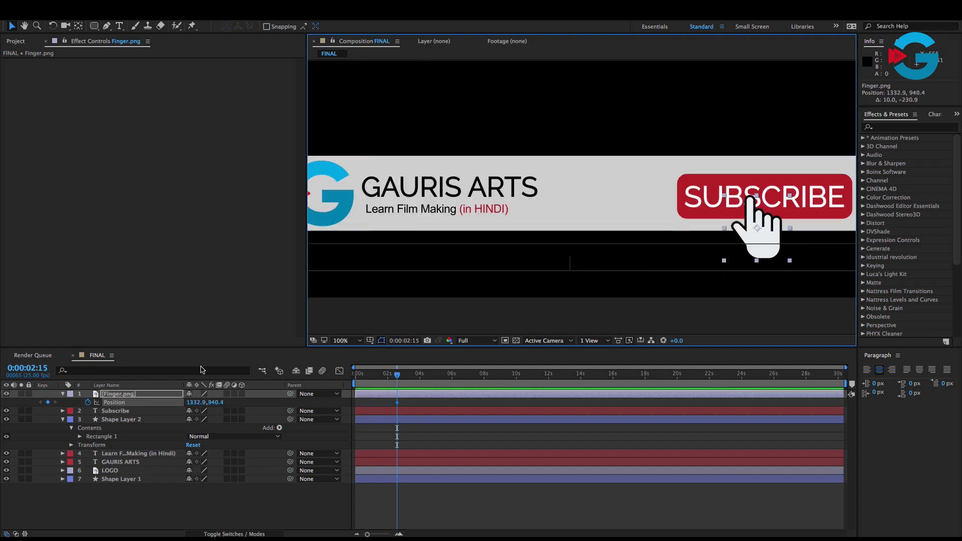
- Start the finger lower, move its end keyframe to 0:00:03:09, and curve the motion path left
click(398, 373)
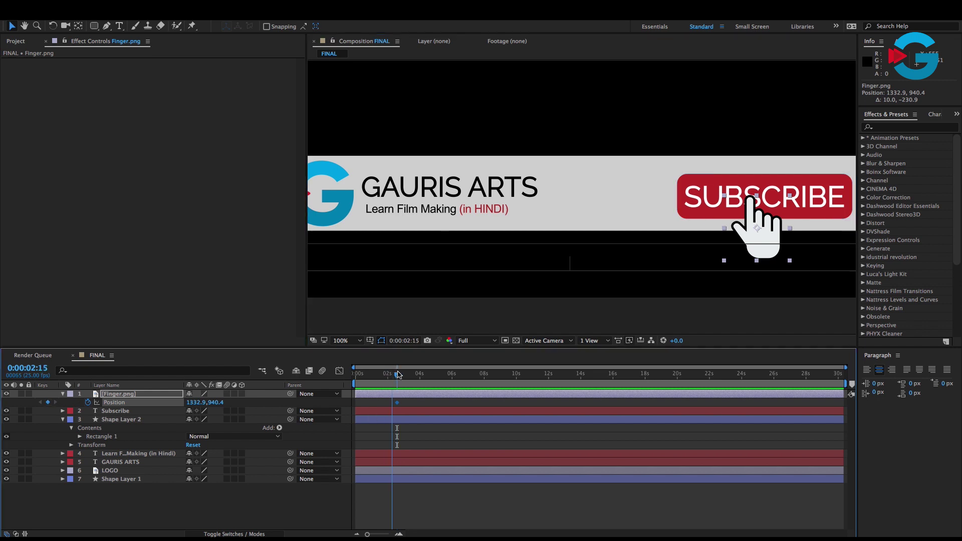
drag(399, 402, 409, 402)
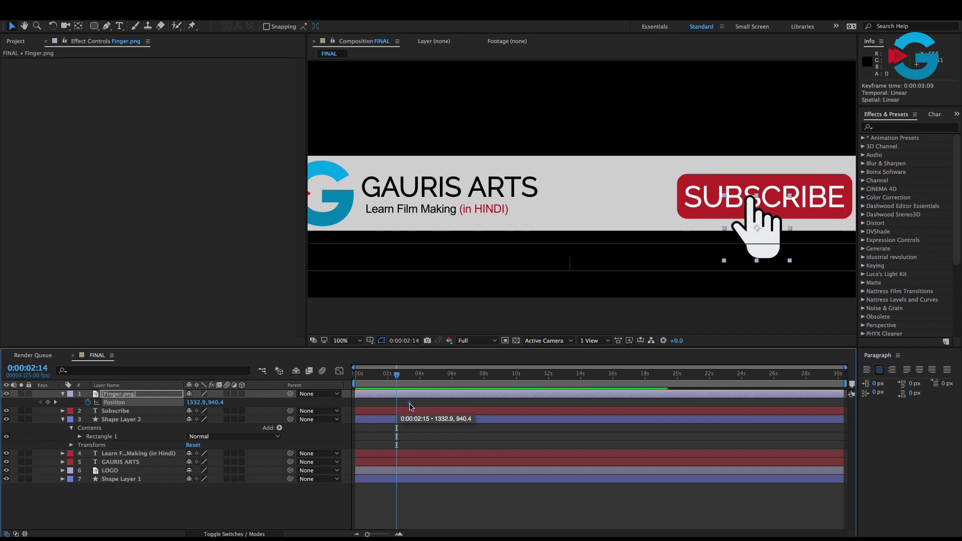
drag(212, 402, 260, 404)
key(space)
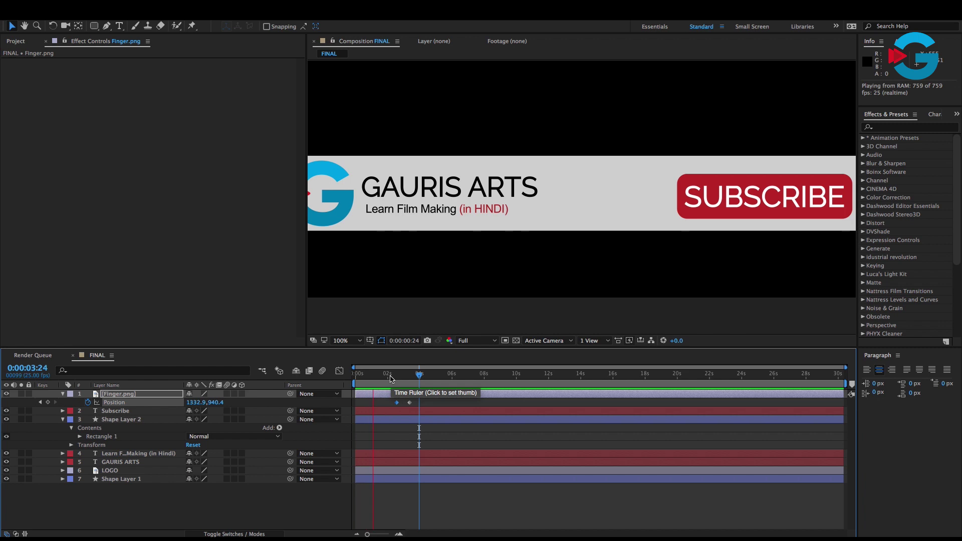
drag(392, 377, 402, 376)
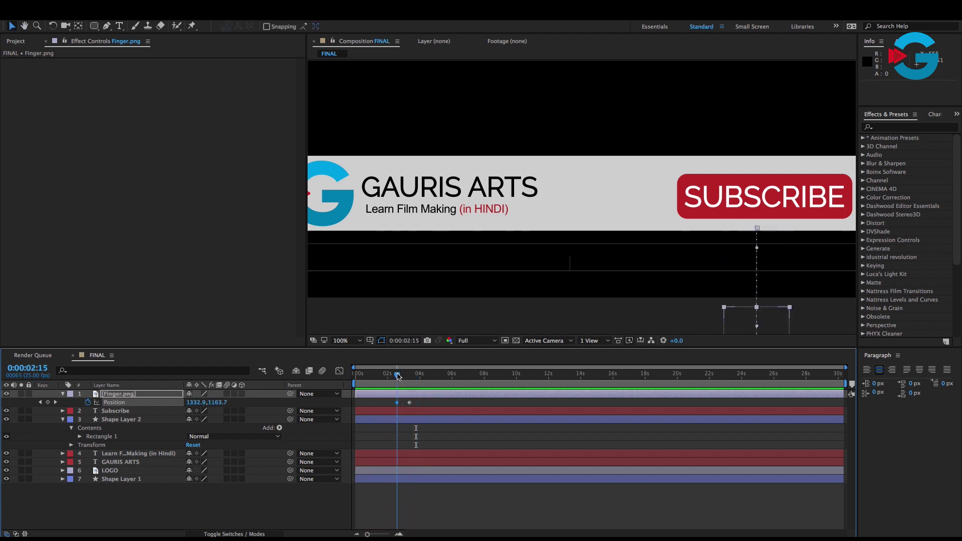
drag(757, 247, 723, 246)
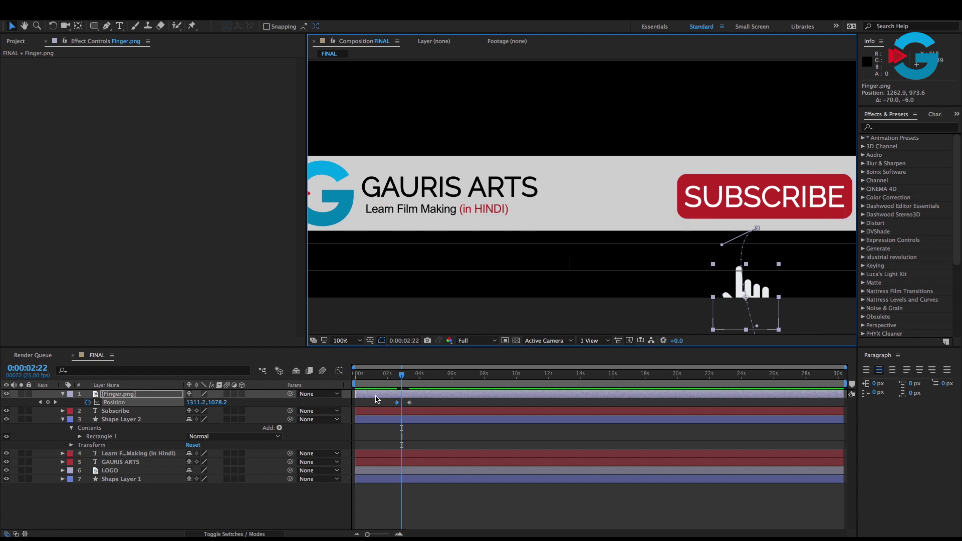
drag(401, 374, 396, 375)
- Tilt the finger to −13° rotation at the 03:09 keyframe and preview the animation
click(55, 402)
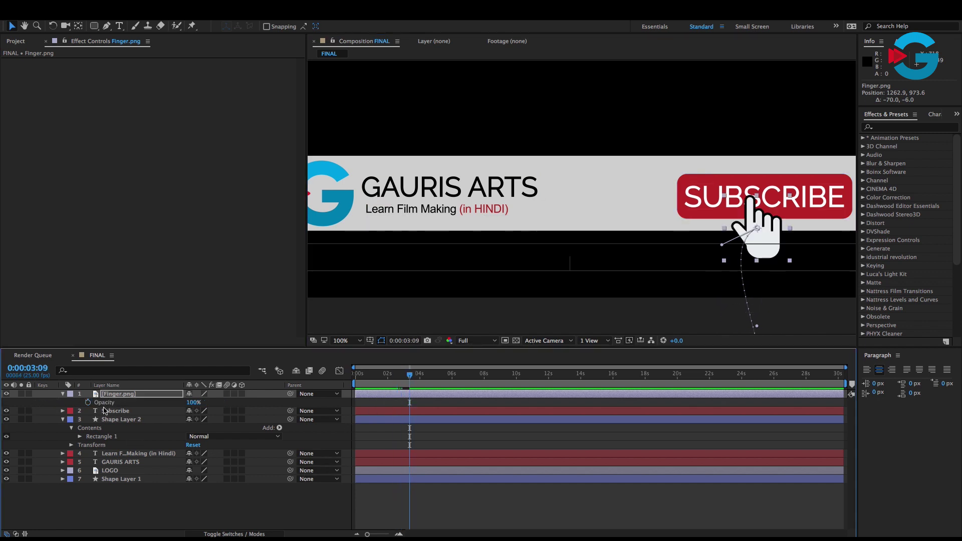
key(r)
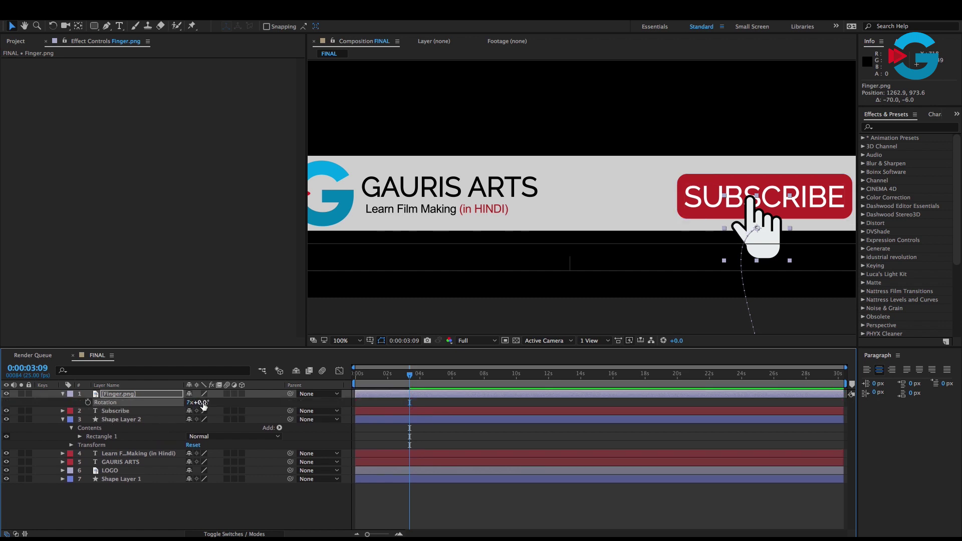
drag(204, 405, 355, 404)
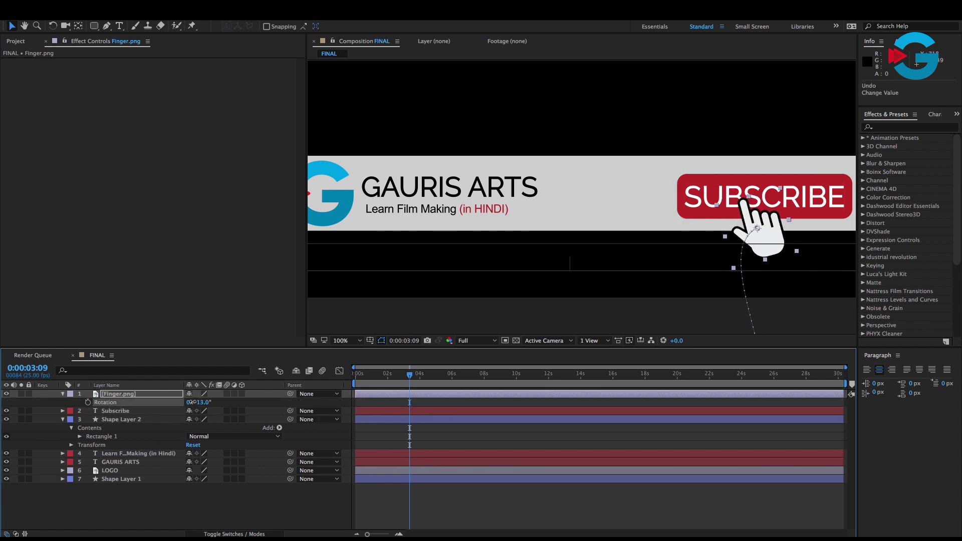
key(space)
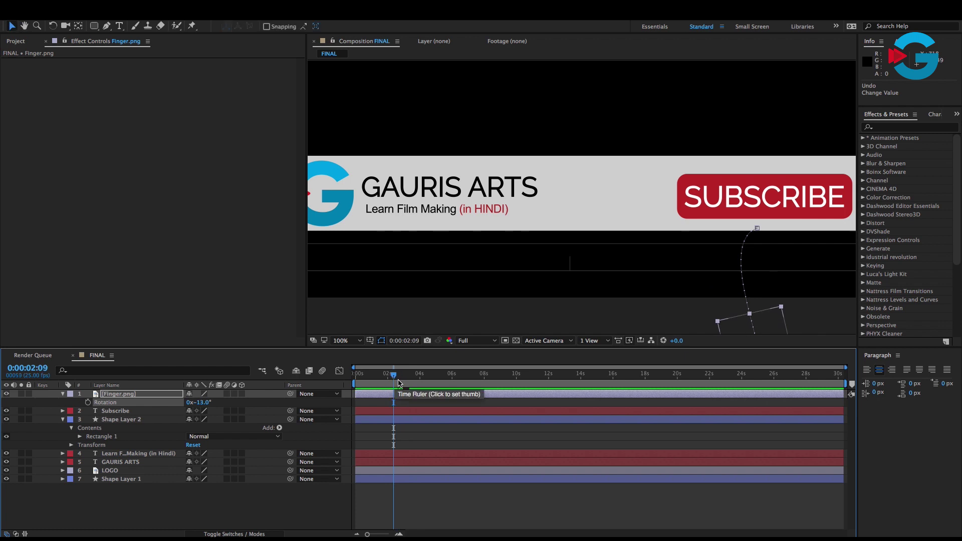
key(space)
- Add Puppet pins at the fingertip and lower down on the Finger.png hand
key(p)
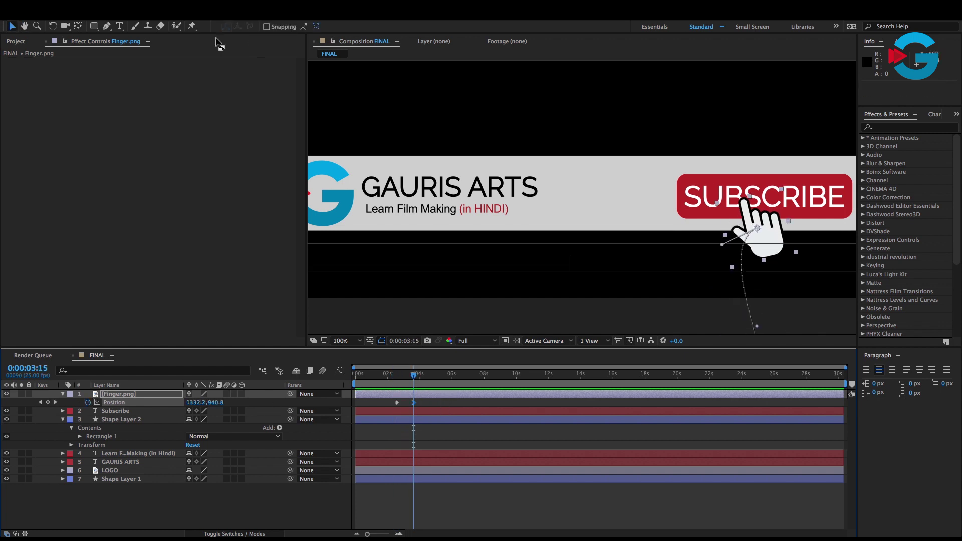
click(191, 26)
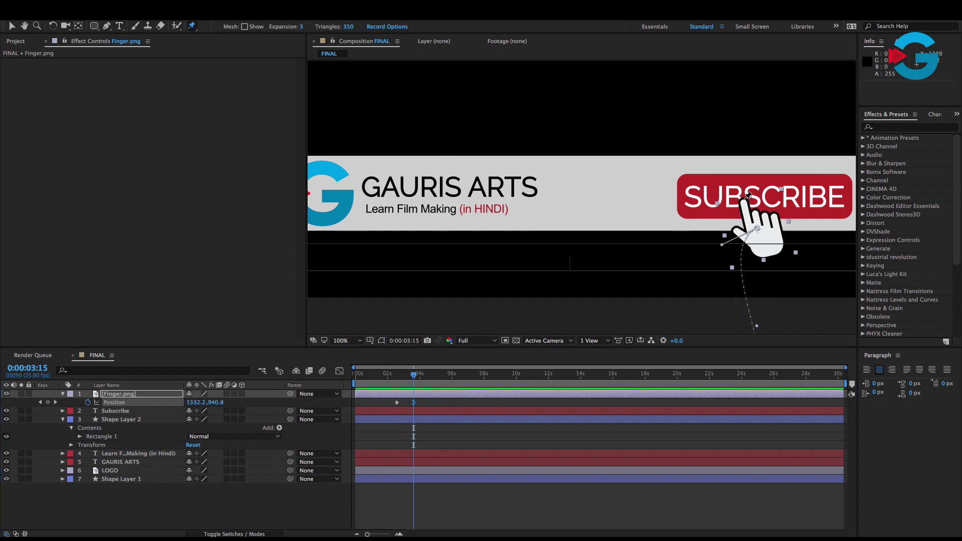
click(745, 198)
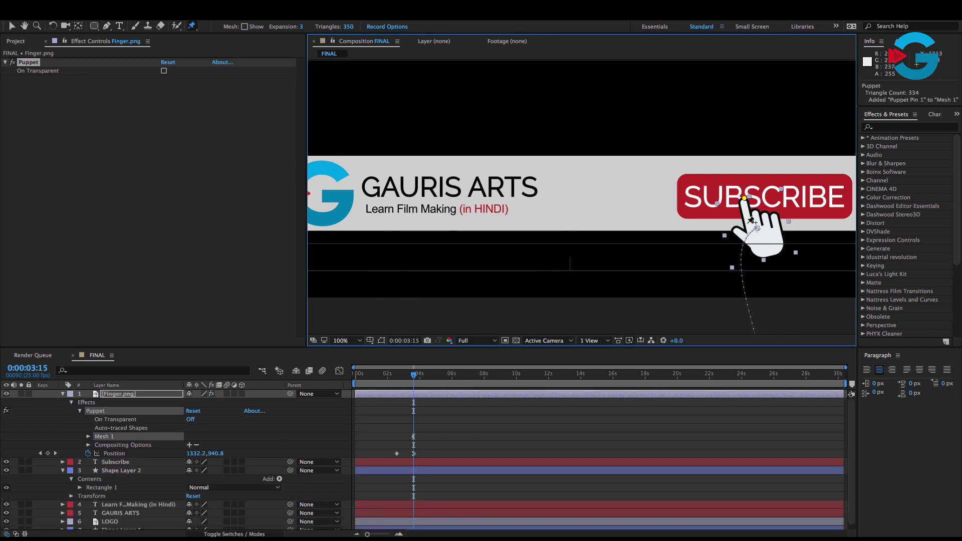
key(ctrl+z)
click(746, 217)
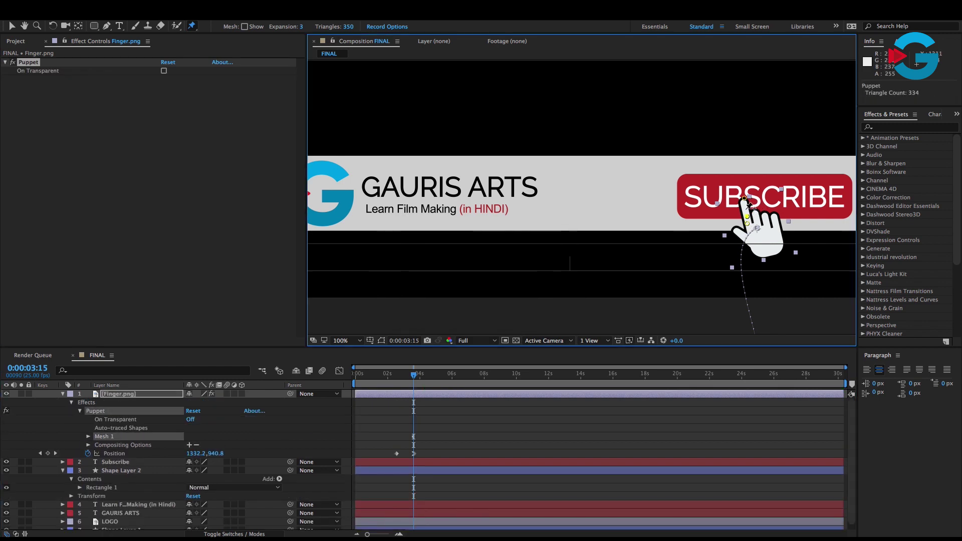
- At 0:00:04:01, bend the fingertip pin down to start pressing SUBSCRIBE
click(420, 367)
click(751, 201)
drag(745, 201, 741, 203)
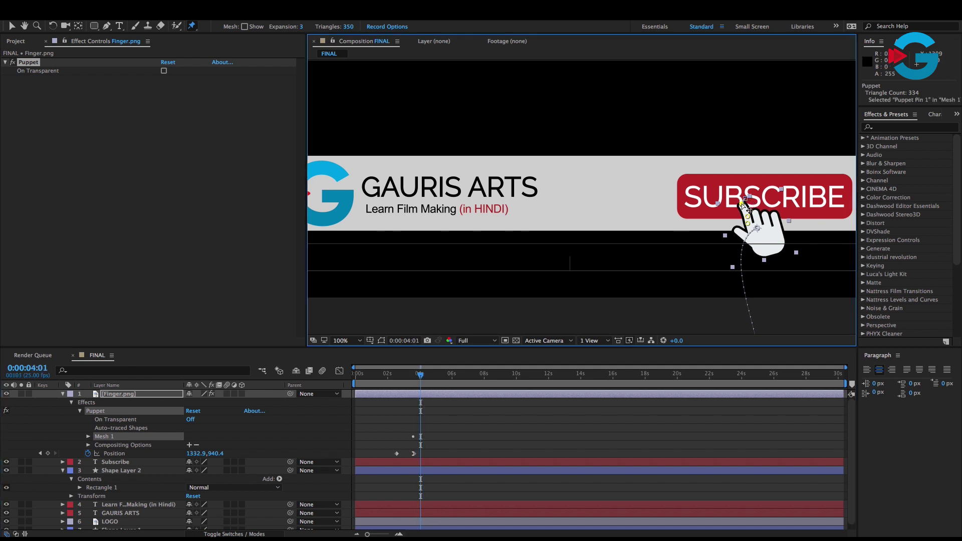
drag(420, 379, 419, 379)
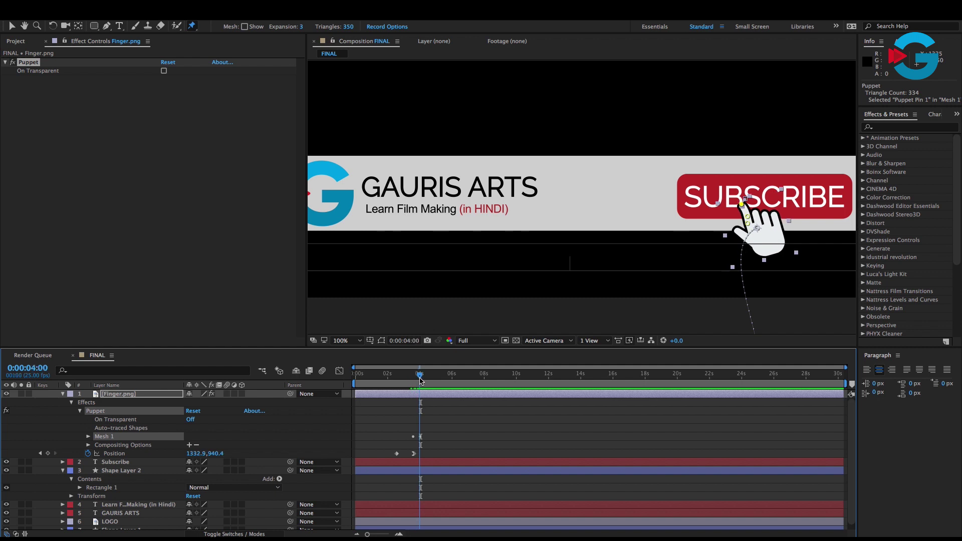
key(period)
key(period)
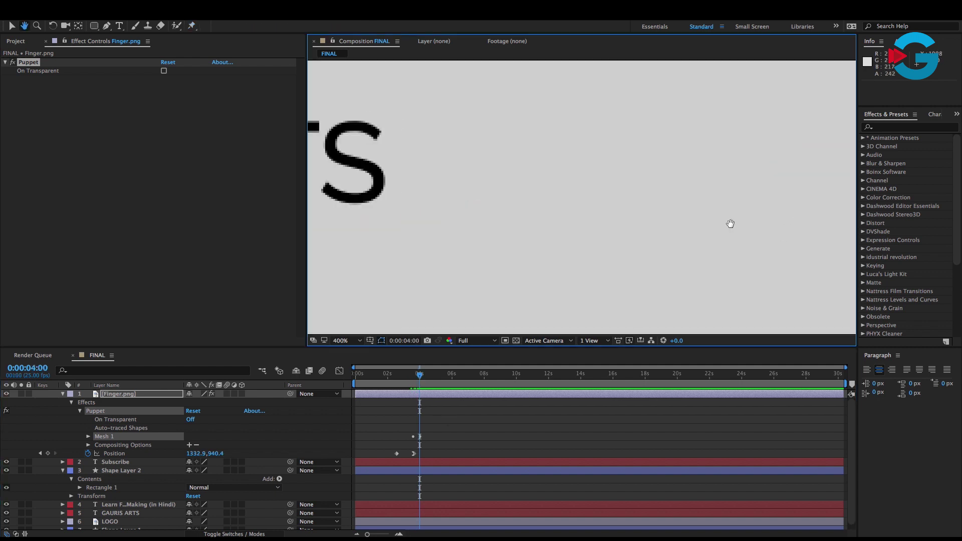
drag(730, 222, 447, 177)
key(comma)
drag(419, 375, 421, 377)
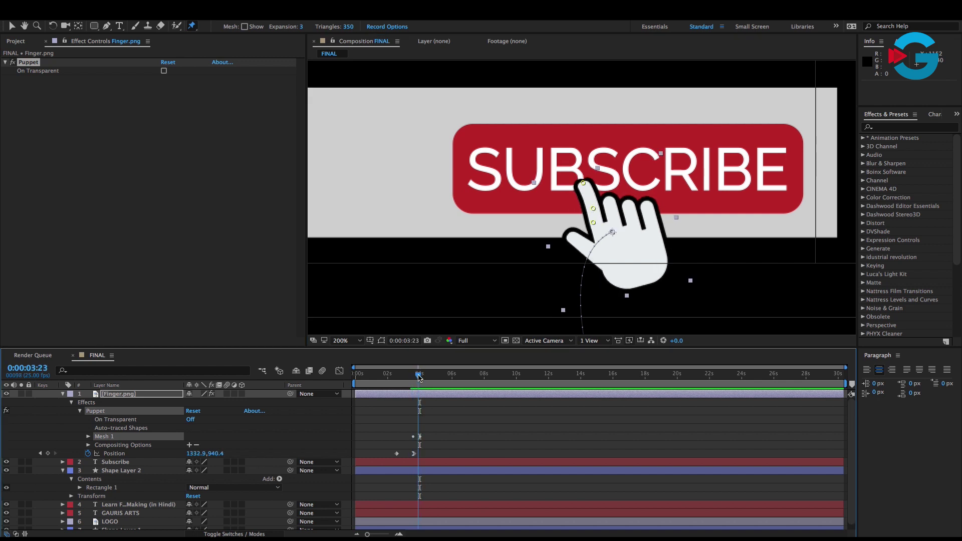
- At 0:00:04:15, lift the fingertip back up and preview the tap
click(582, 188)
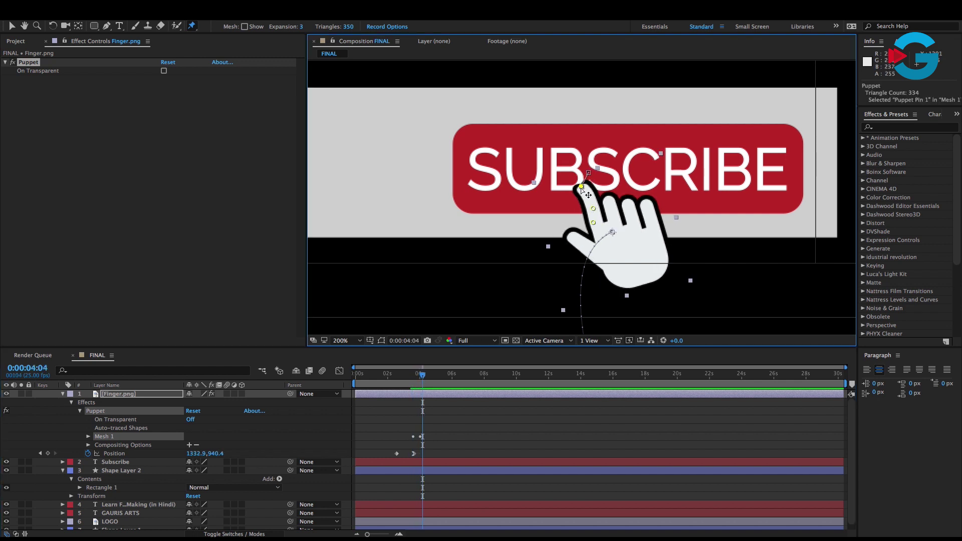
drag(423, 379, 430, 378)
drag(582, 187, 583, 177)
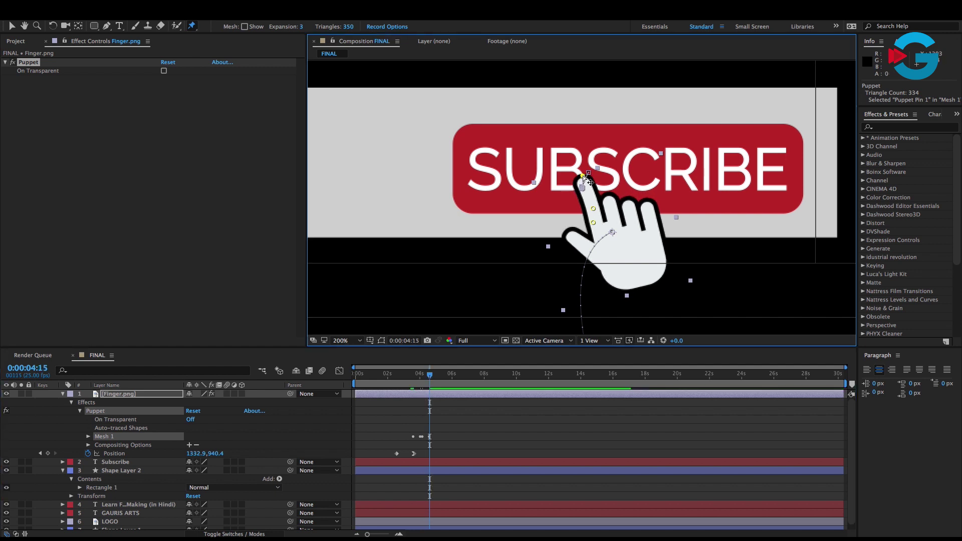
key(space)
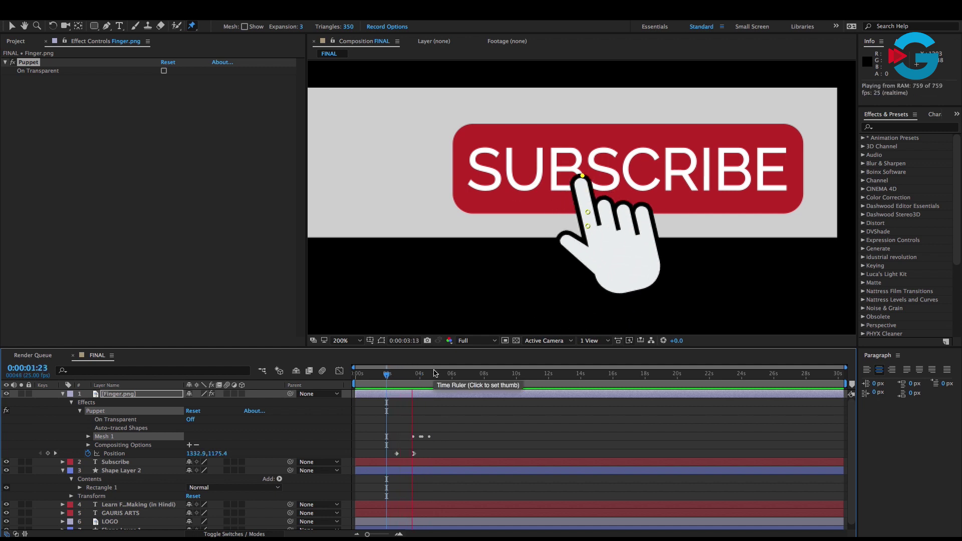
key(space)
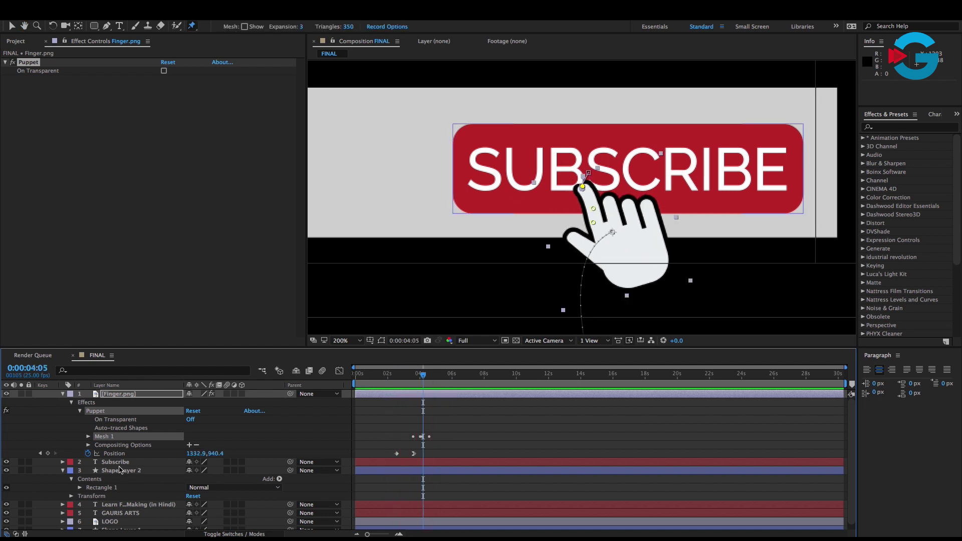
- Set a Fill Color keyframe on Shape Layer 2's red fill at 0:00:04:04
click(125, 474)
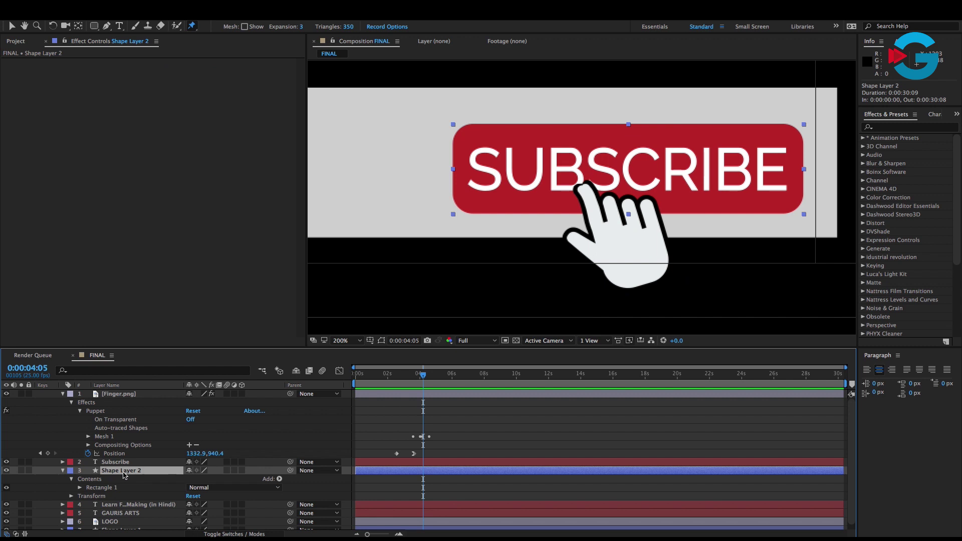
click(80, 487)
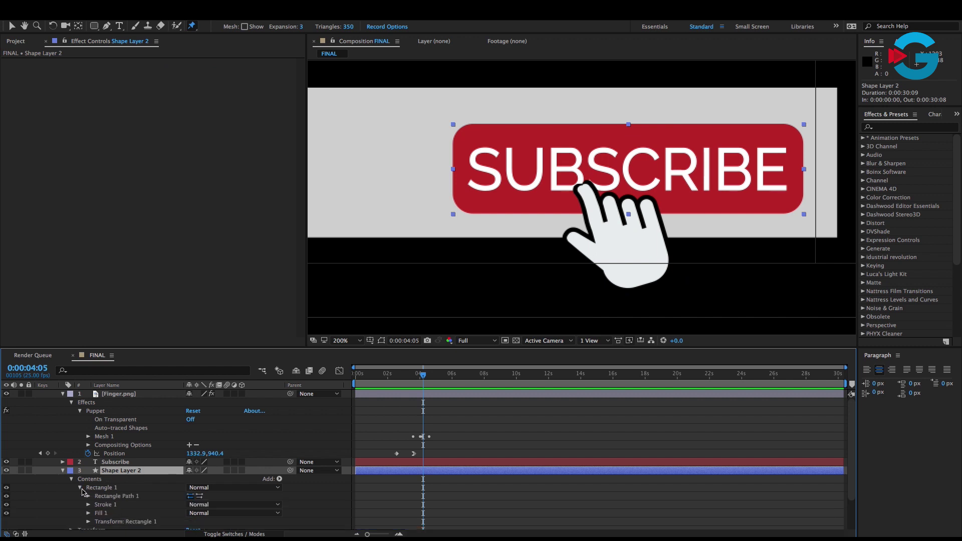
scroll(88, 495, down, 2)
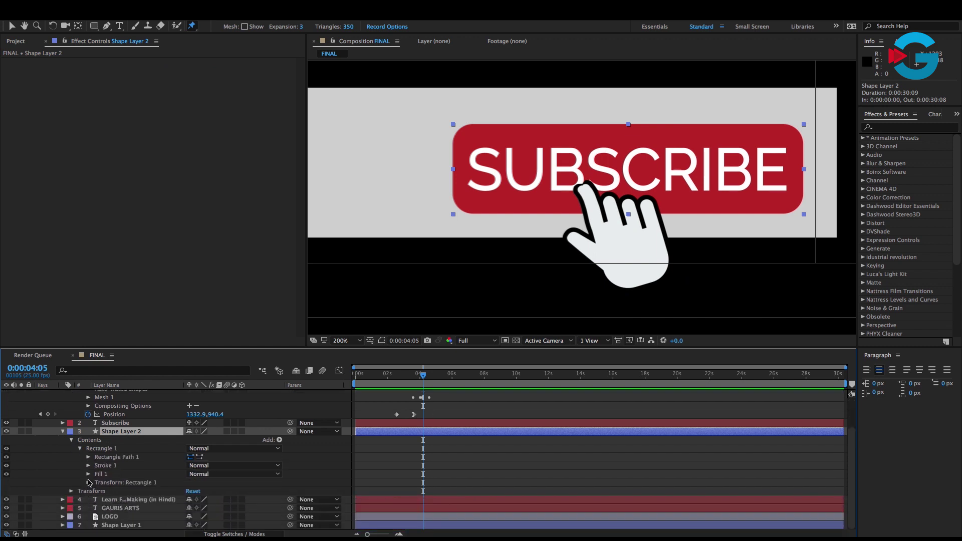
click(88, 474)
scroll(108, 480, down, 2)
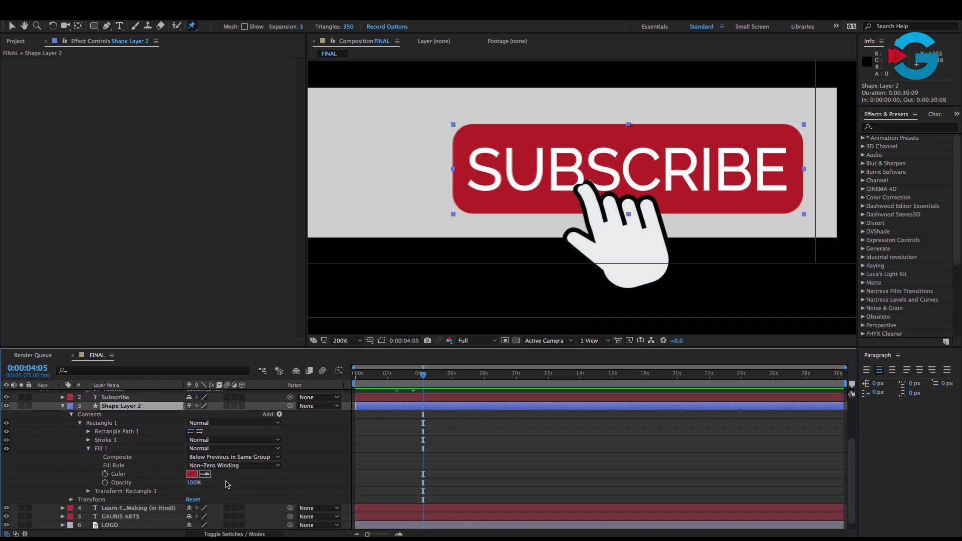
key(Page_Up)
click(105, 473)
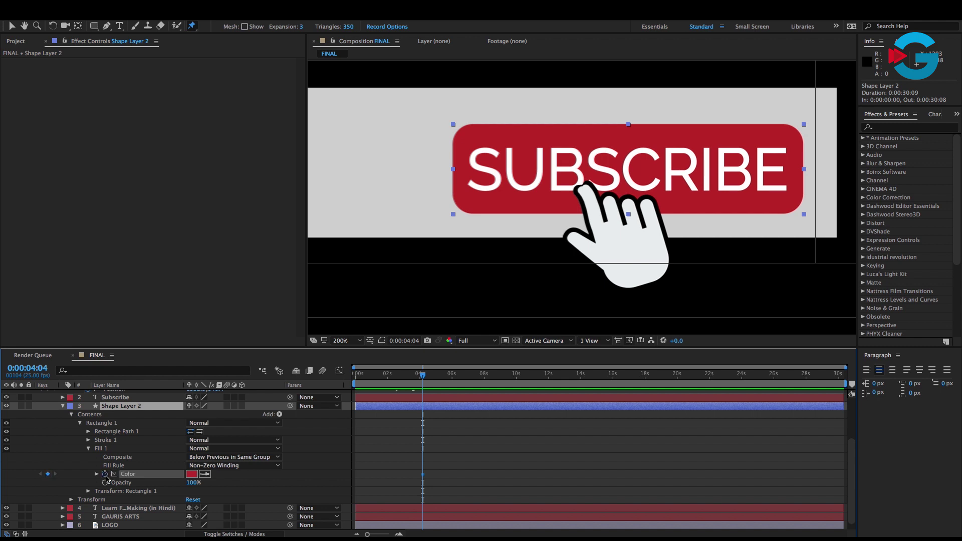
- At 0:00:04:05, change the button fill to dark grey #414141 and preview
key(Page_Down)
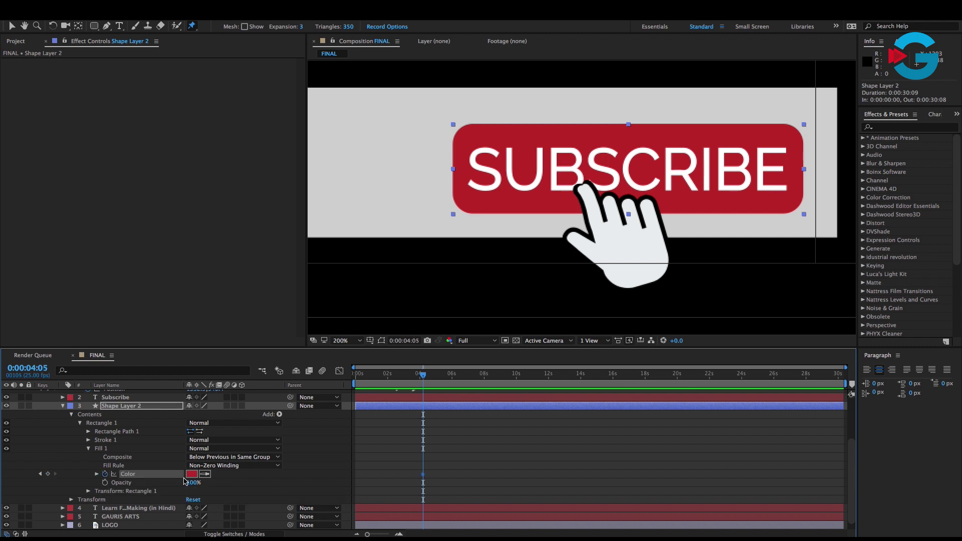
click(191, 474)
drag(417, 383, 375, 399)
click(605, 311)
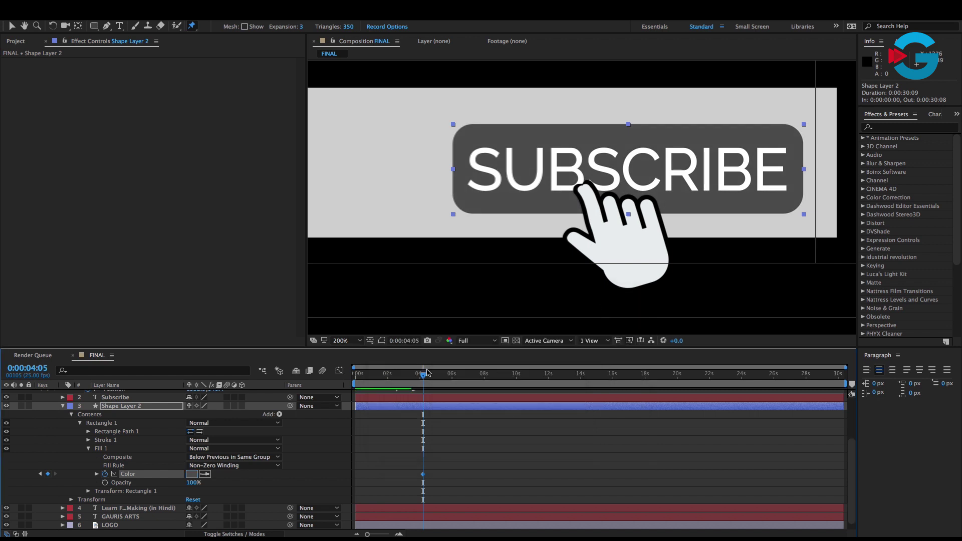
click(413, 376)
key(space)
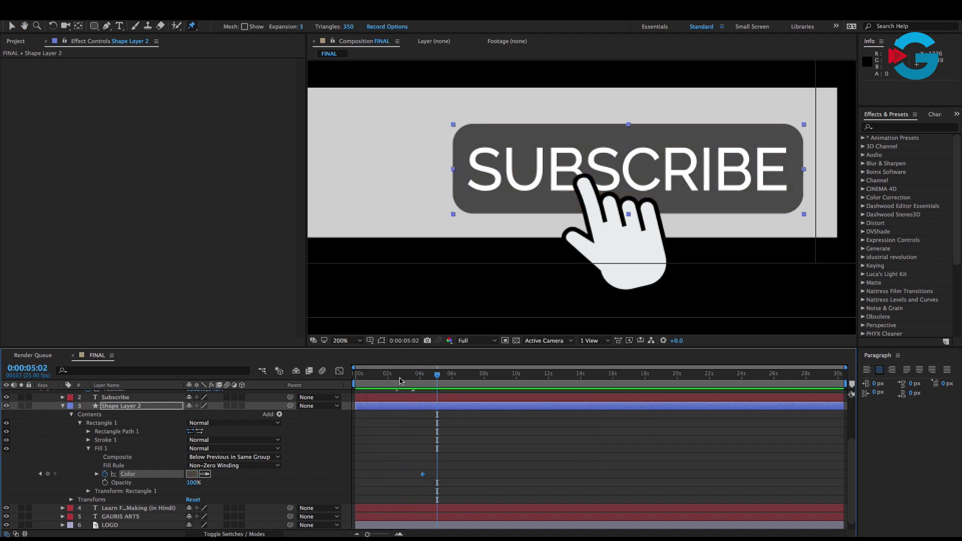
- Pre-compose the Subscribe text and button shape layer into a Subscribe Button precomp
click(346, 340)
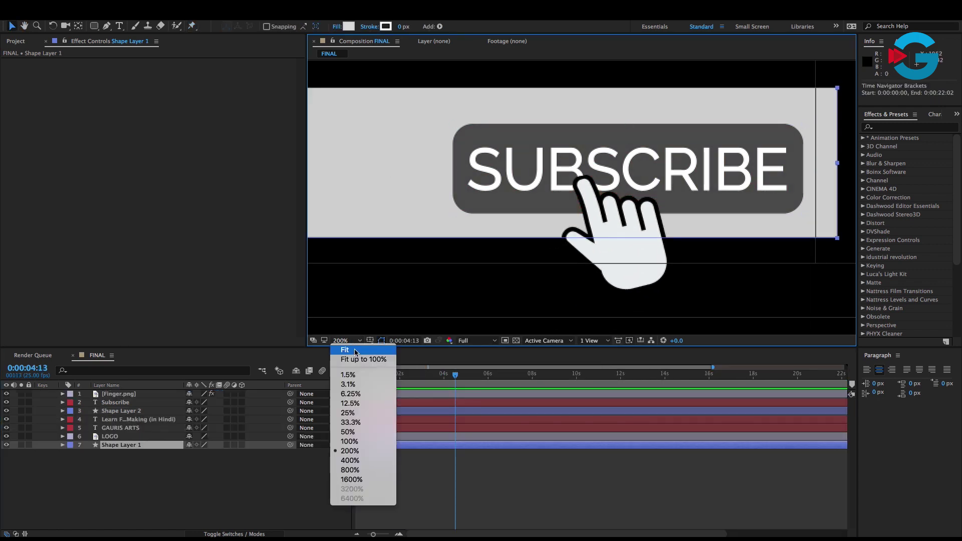
click(350, 357)
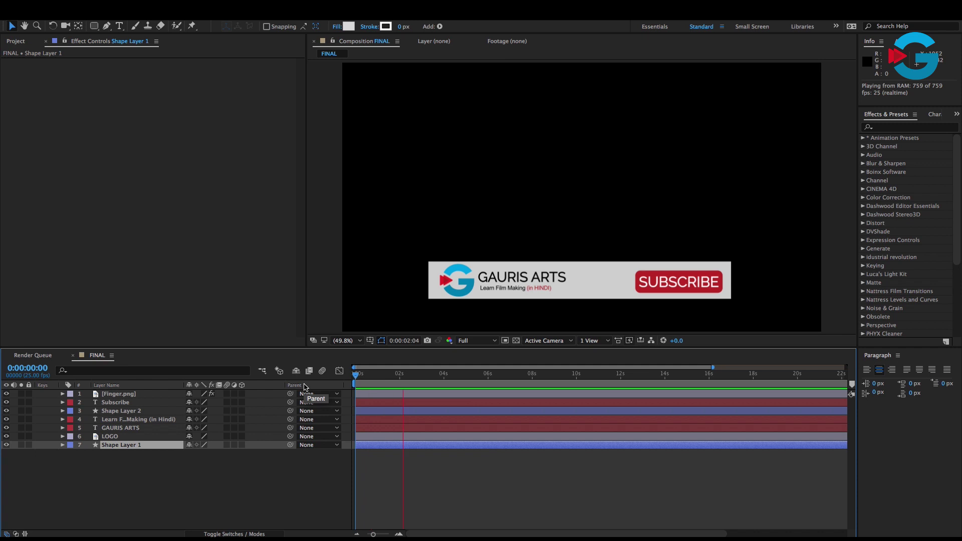
key(space)
click(115, 402)
ctrl+click(124, 412)
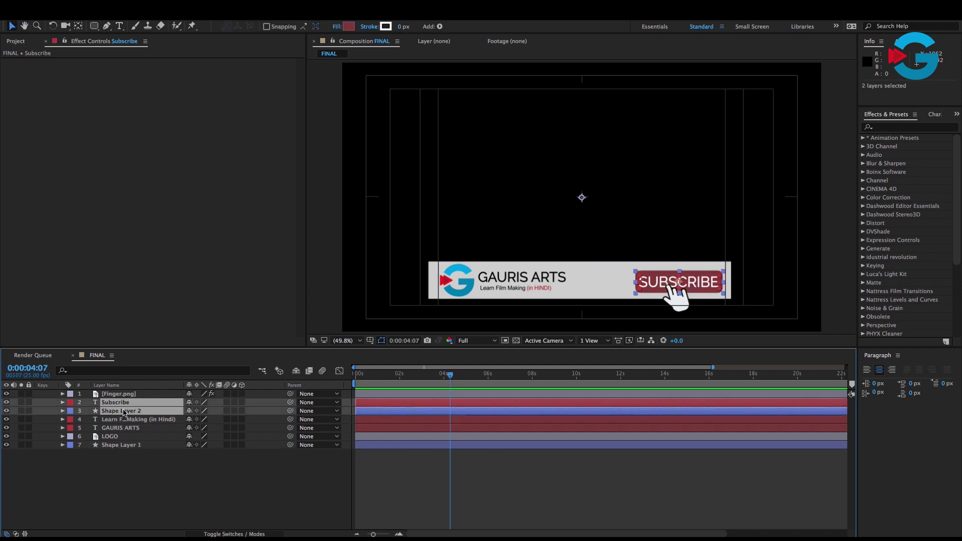
right_click(124, 412)
click(150, 450)
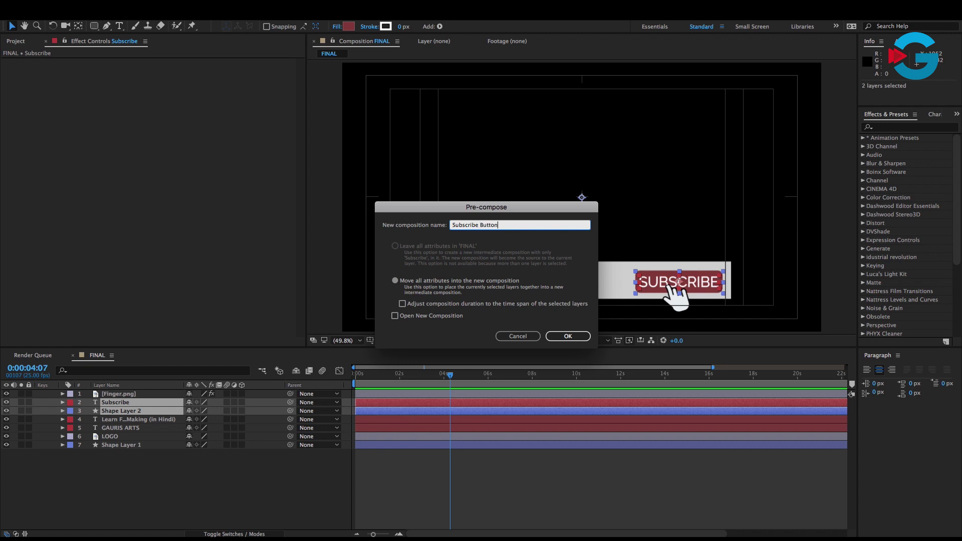
key(Return)
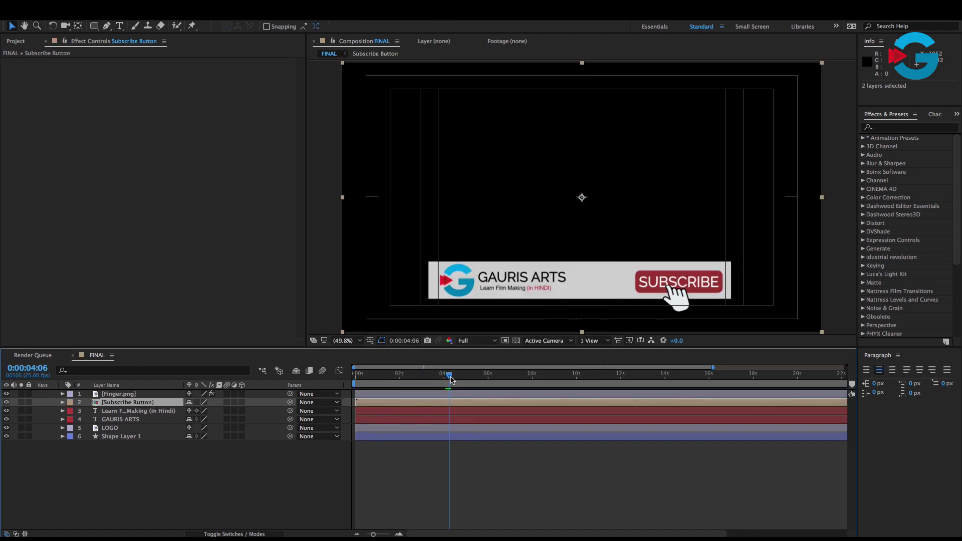
- Keyframe the Subscribe Button's Position at about 4 seconds, then slide it to X 830 five frames later
drag(451, 379, 425, 384)
key(space)
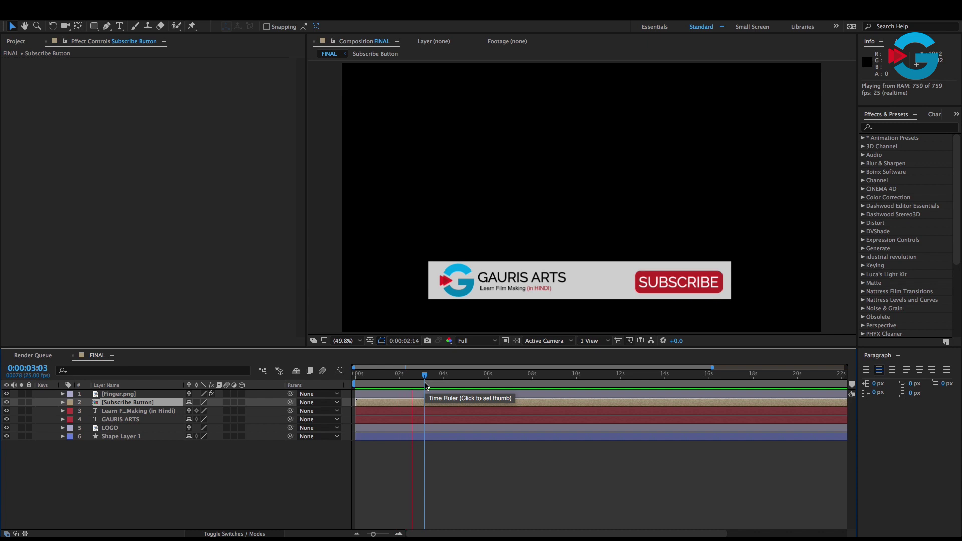
key(space)
click(450, 378)
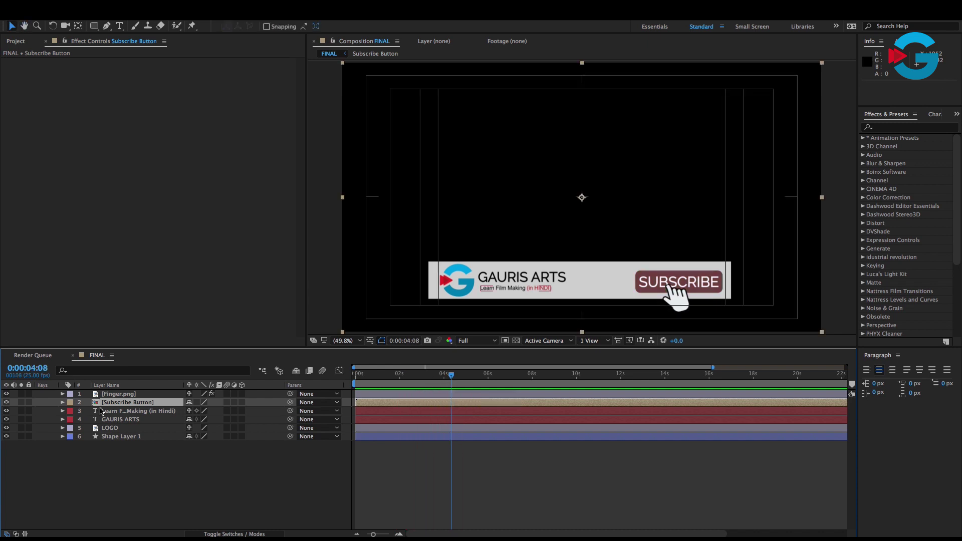
key(alt+shift+p)
key(Page_Down)
key(Page_Down)
key(Page_Down)
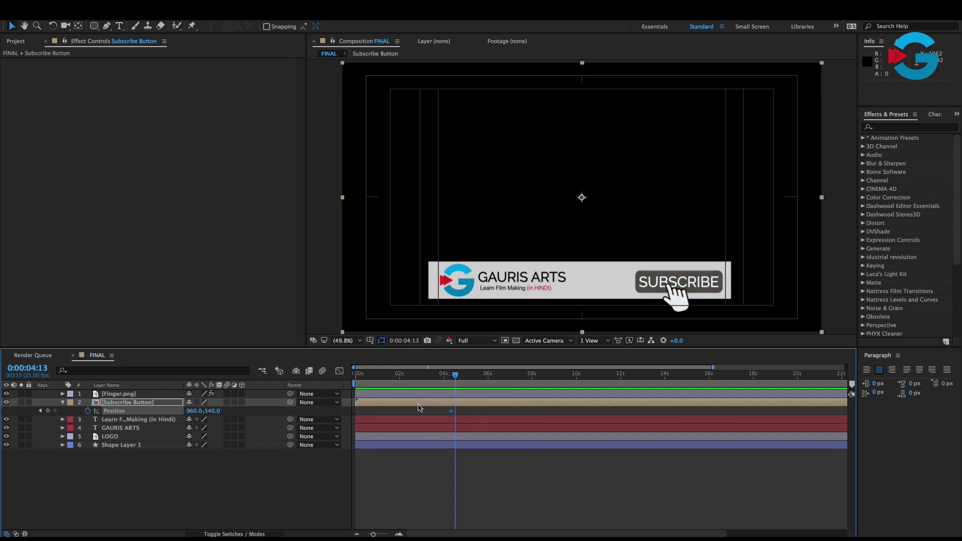
drag(196, 411, 131, 412)
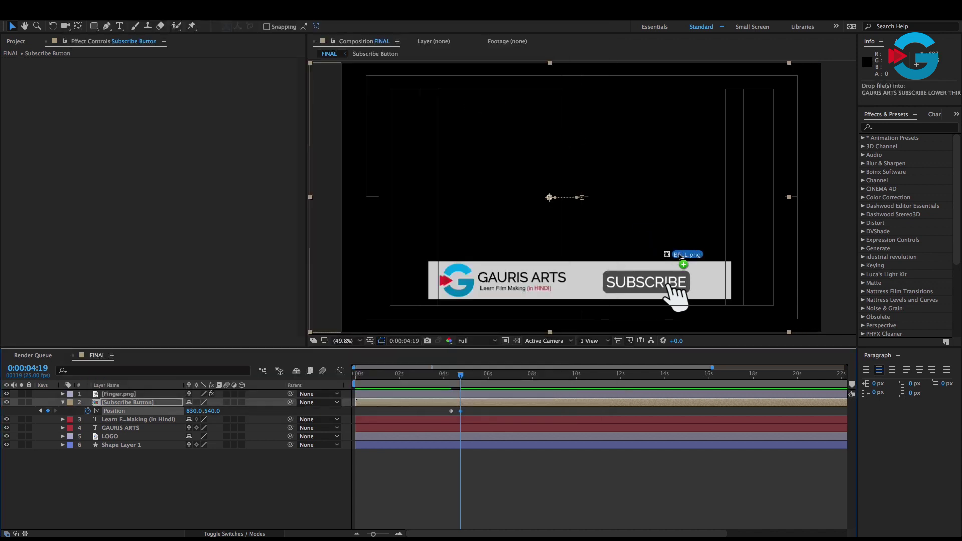
- Add BELL.png beside SUBSCRIBE and scale it down to 14.9%
drag(642, 238, 574, 268)
mouse_move(637, 202)
mouse_down()
mouse_move(590, 261)
mouse_move(721, 274)
mouse_move(546, 165)
mouse_up()
scroll(714, 285, up, 2)
key(v)
- Keyframe the bell's Scale from 0% at 4:14 to 14.9% at 5:01 with Easy Ease, and preview
key(s)
click(87, 402)
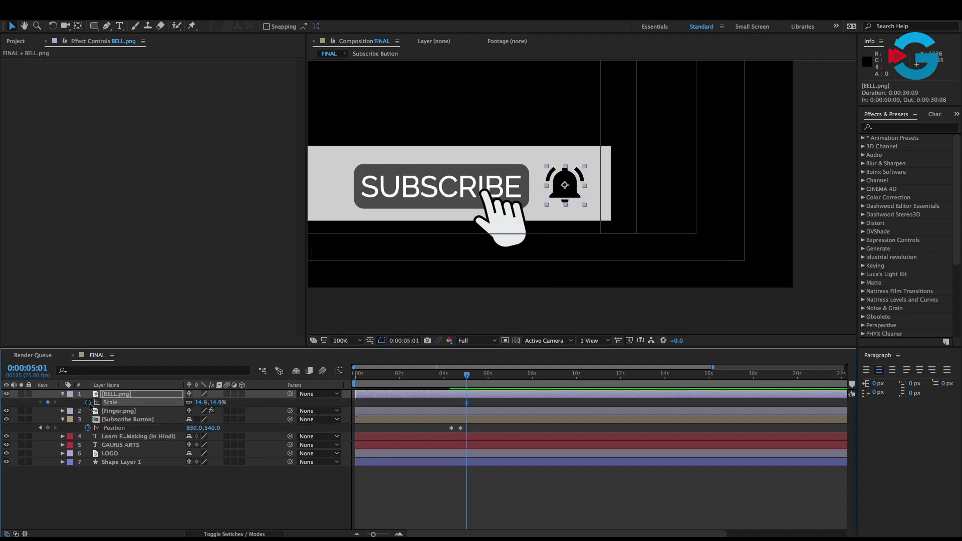
key(Page_Up)
key(Page_Up)
key(Page_Up)
key(Page_Up)
key(Page_Up)
key(Page_Up)
key(Page_Up)
key(Page_Up)
drag(203, 402, 183, 402)
right_click(467, 402)
mouse_move(526, 517)
click(601, 482)
key(space)
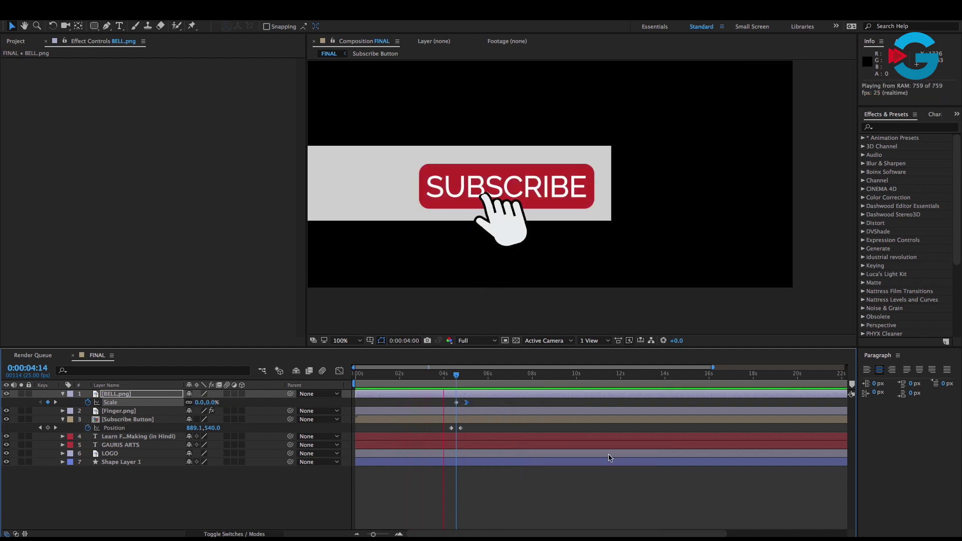
key(space)
click(489, 244)
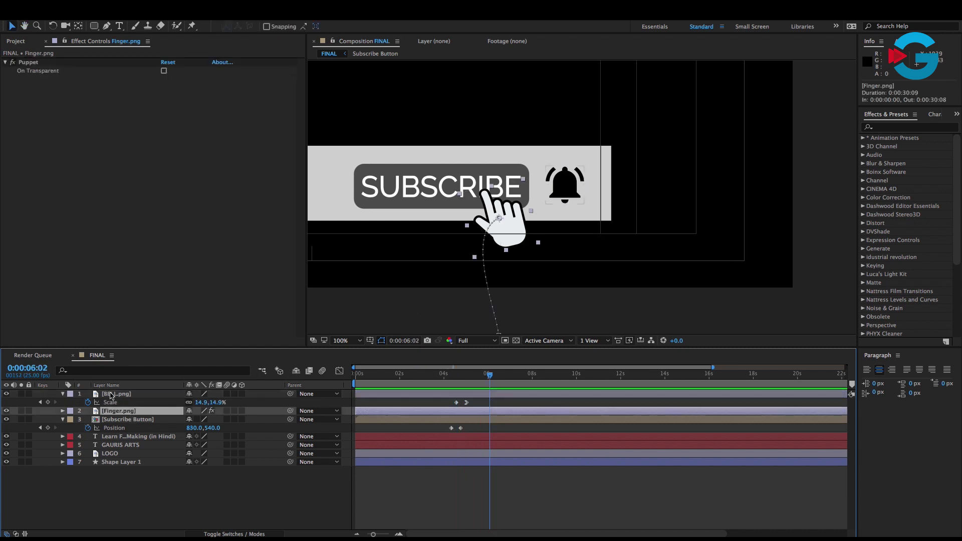
- Place Finger.png above BELL.png, move the hand right over the bell, and pin its fingertip
drag(111, 395, 111, 415)
drag(514, 235, 589, 237)
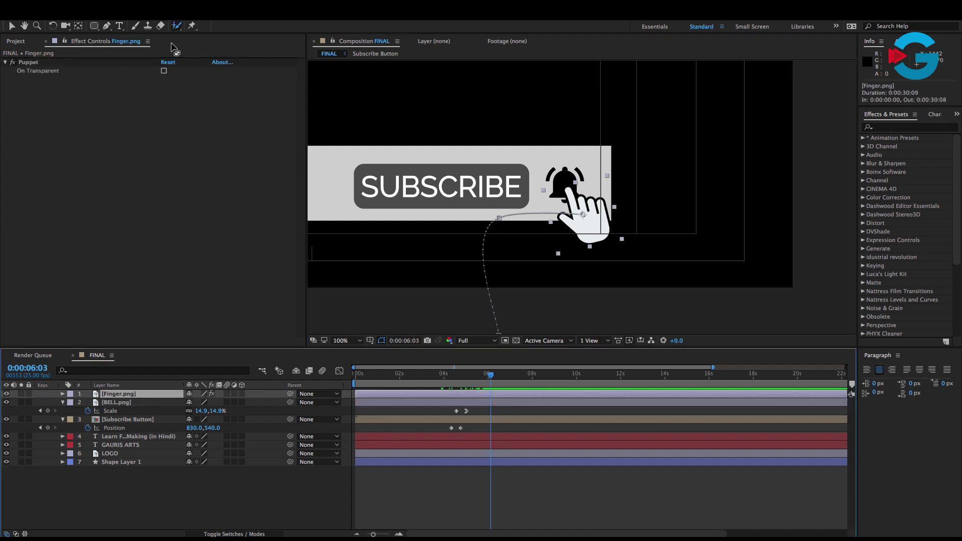
click(192, 25)
click(567, 187)
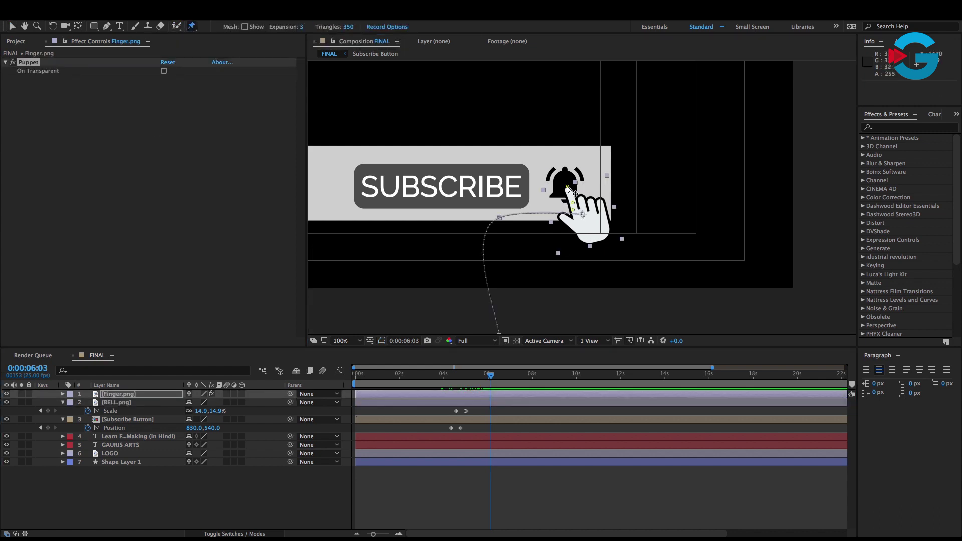
key(period)
key(period)
- At 6:04, bend the fingertip puppet pin so it presses the bell
key(Page_Up)
key(Page_Up)
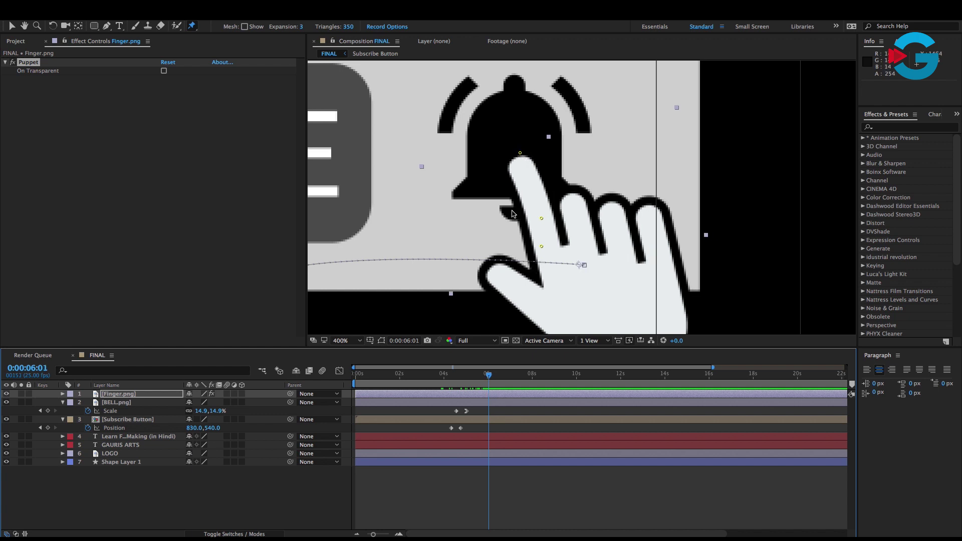
click(522, 154)
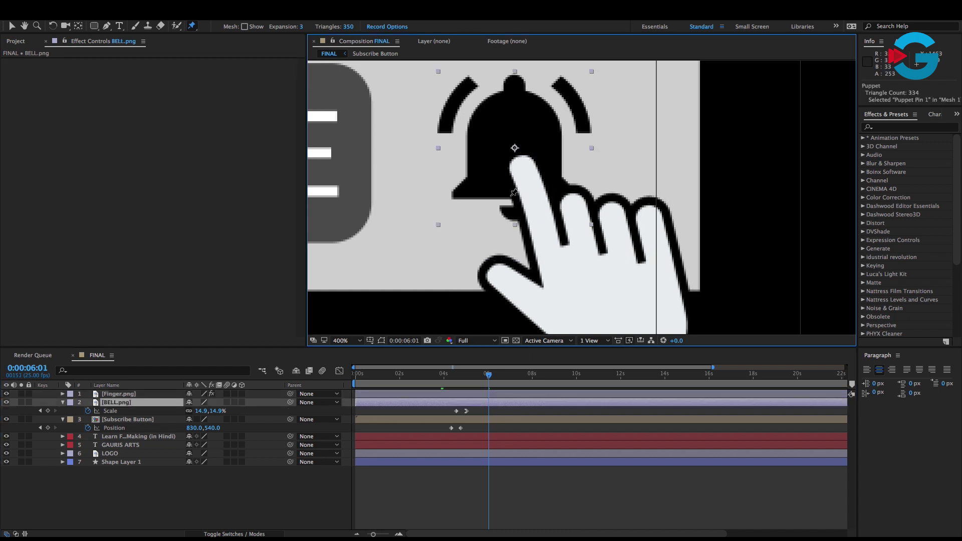
click(513, 192)
key(Page_Down)
key(Page_Down)
key(Page_Down)
key(v)
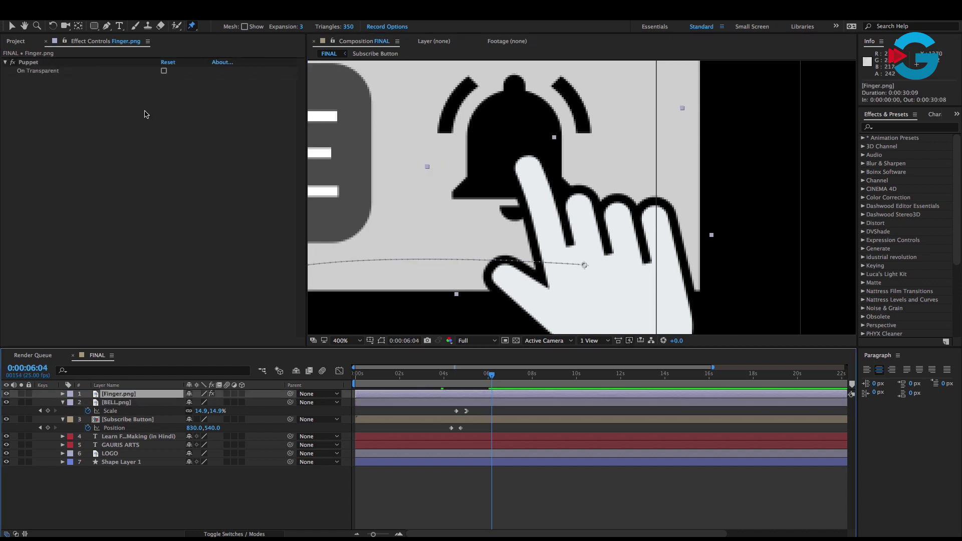
click(192, 25)
drag(526, 156, 521, 175)
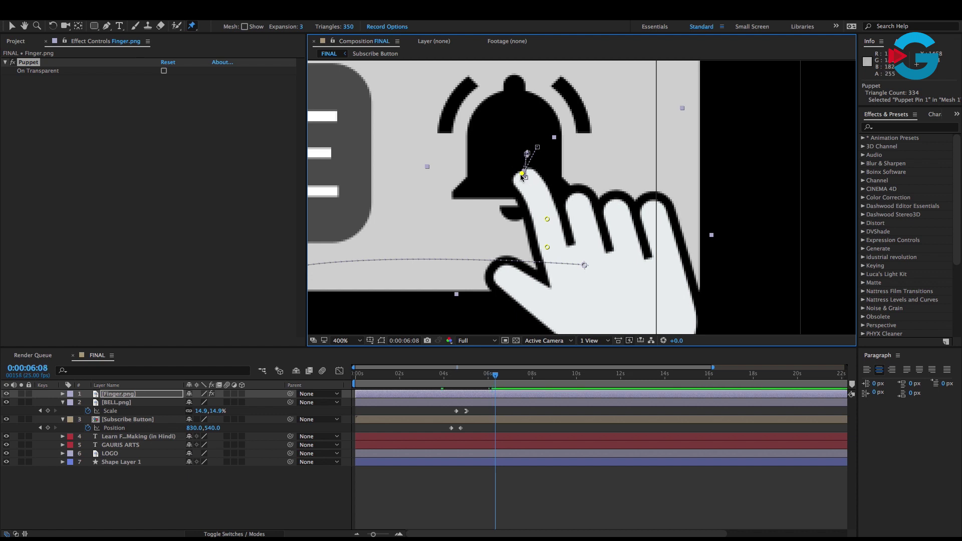
drag(522, 174, 527, 160)
key(v)
- Fit the composition in the viewer and search Effects & Presets for 'fill'
click(350, 341)
click(356, 353)
click(881, 128)
text(fill)
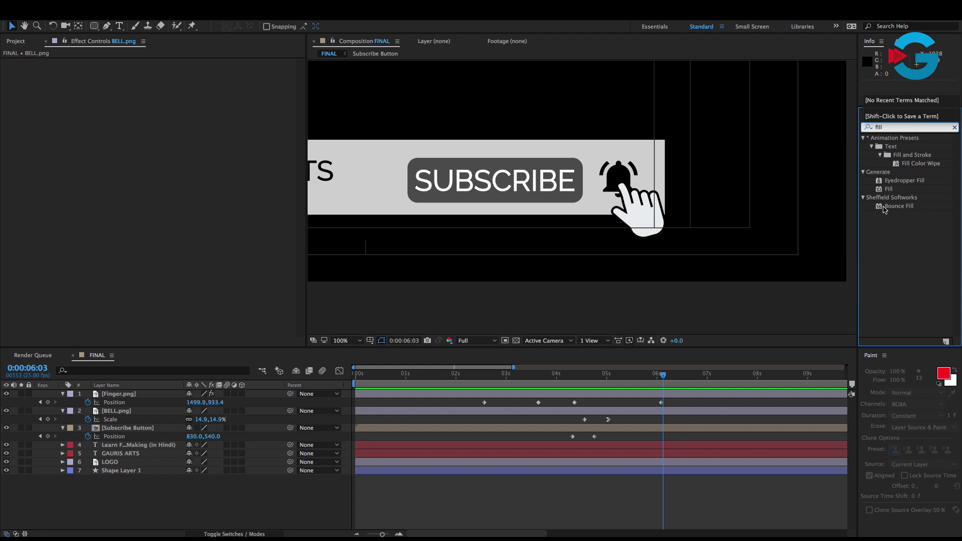
- Apply the Generate > Fill effect to BELL.png with an orange colour
drag(888, 189, 121, 411)
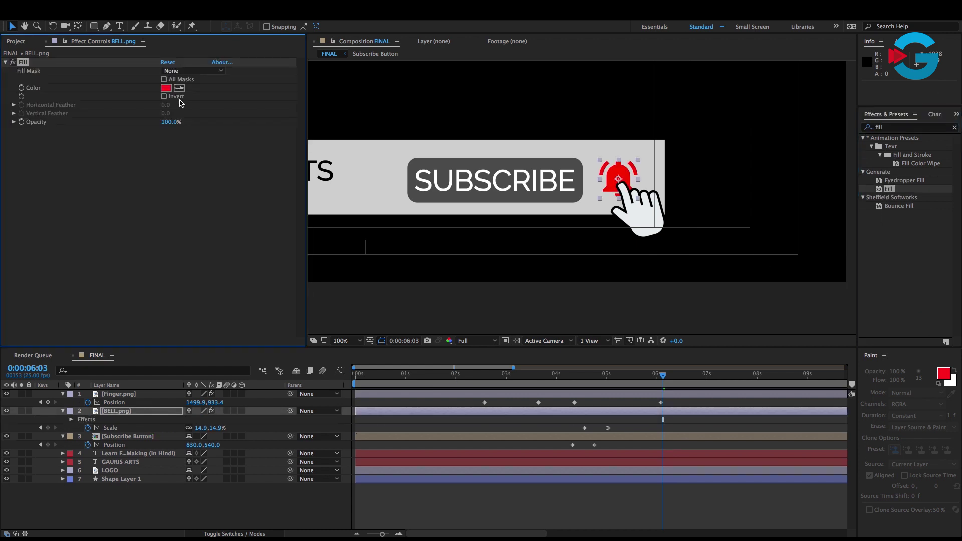
click(166, 87)
click(527, 420)
drag(474, 358, 514, 264)
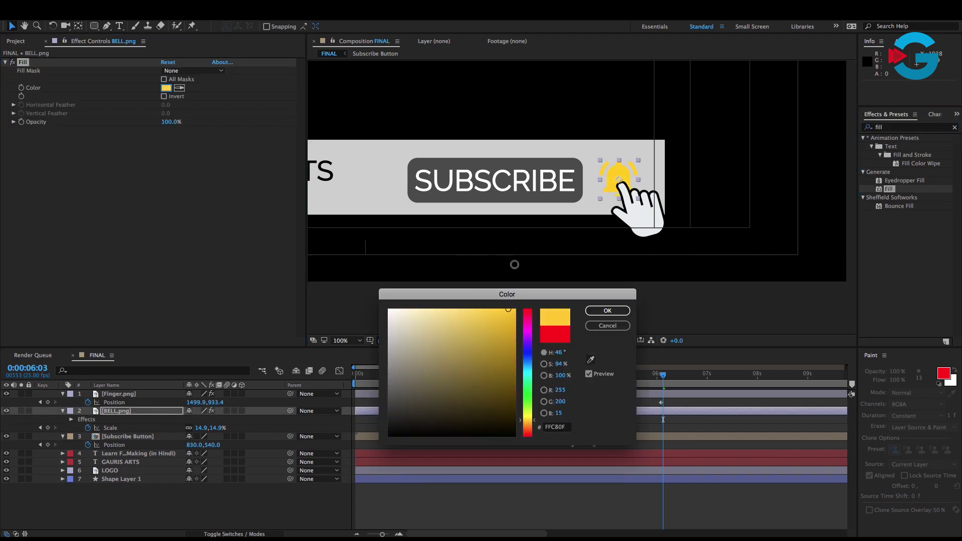
drag(534, 423, 532, 427)
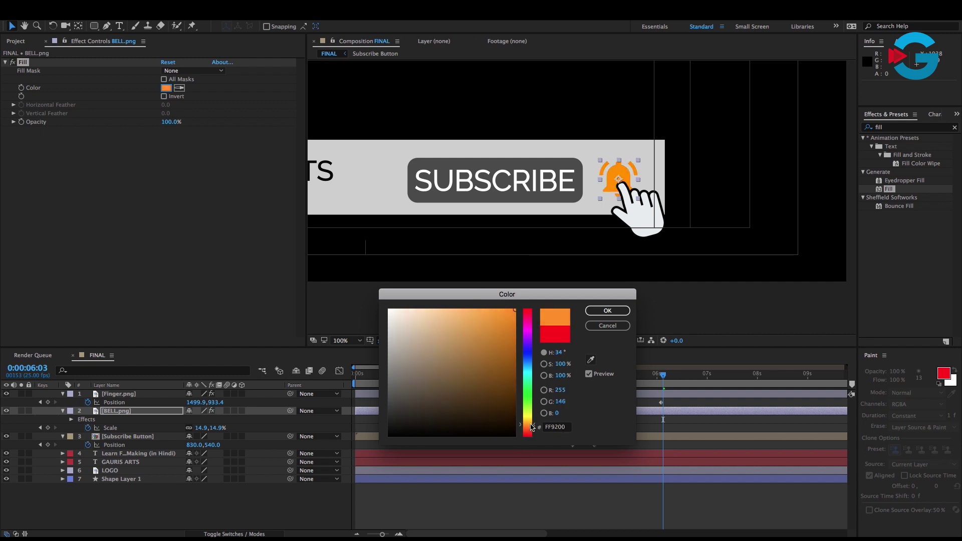
click(607, 311)
scroll(441, 282, down, 2)
drag(663, 375, 647, 380)
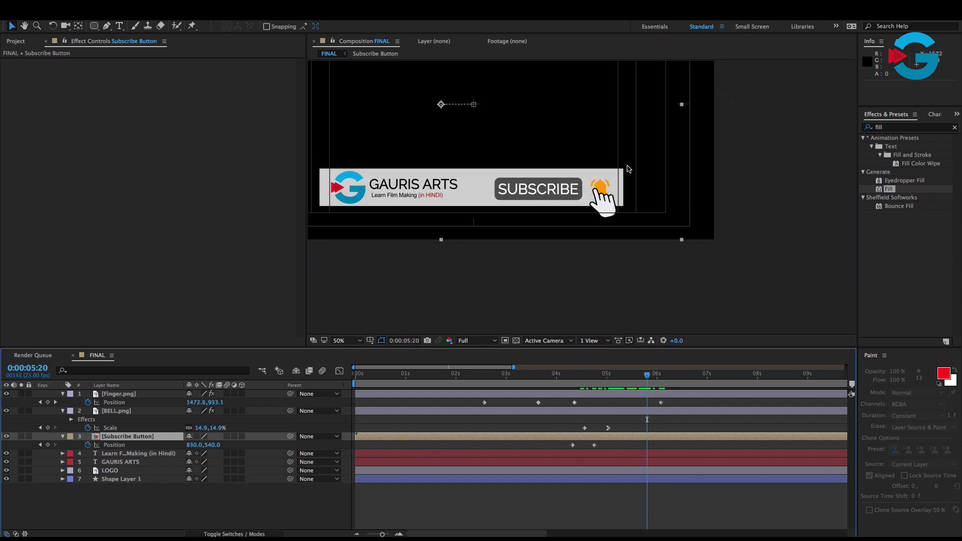
scroll(622, 185, up, 2)
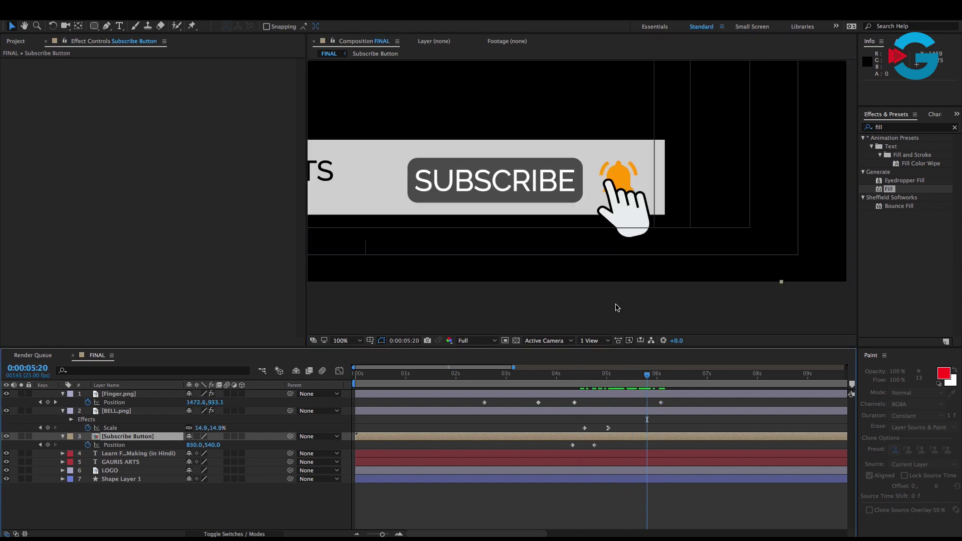
- Change the bell's Fill colour to yellow #FFAE00
click(116, 410)
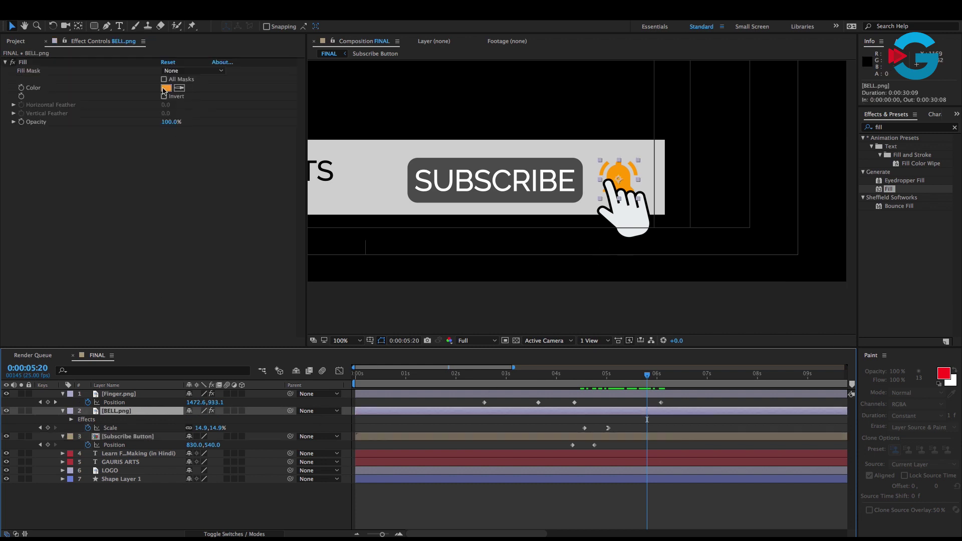
click(166, 87)
drag(531, 411, 535, 419)
click(596, 311)
- Set a Fill Color keyframe at 6:04 and preview the bell tap
drag(653, 382, 666, 383)
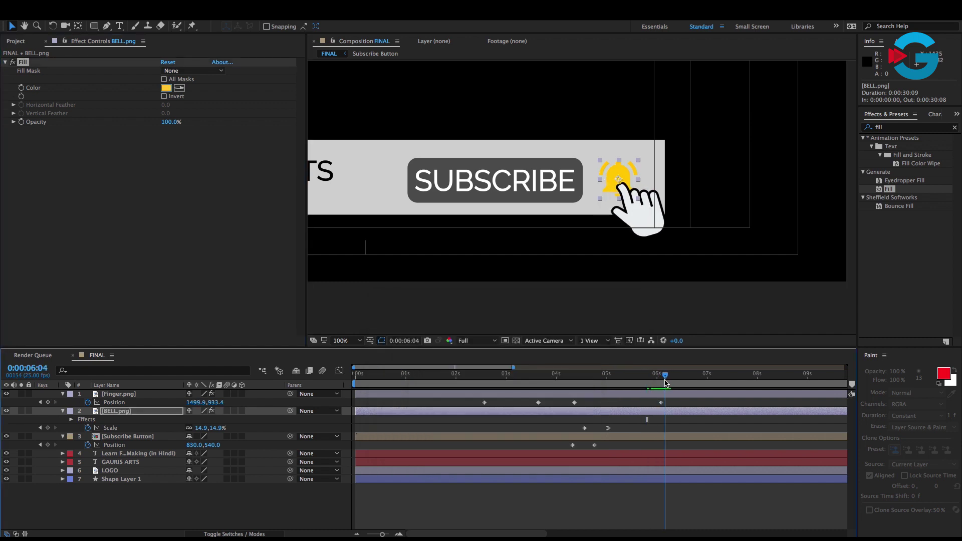
click(21, 88)
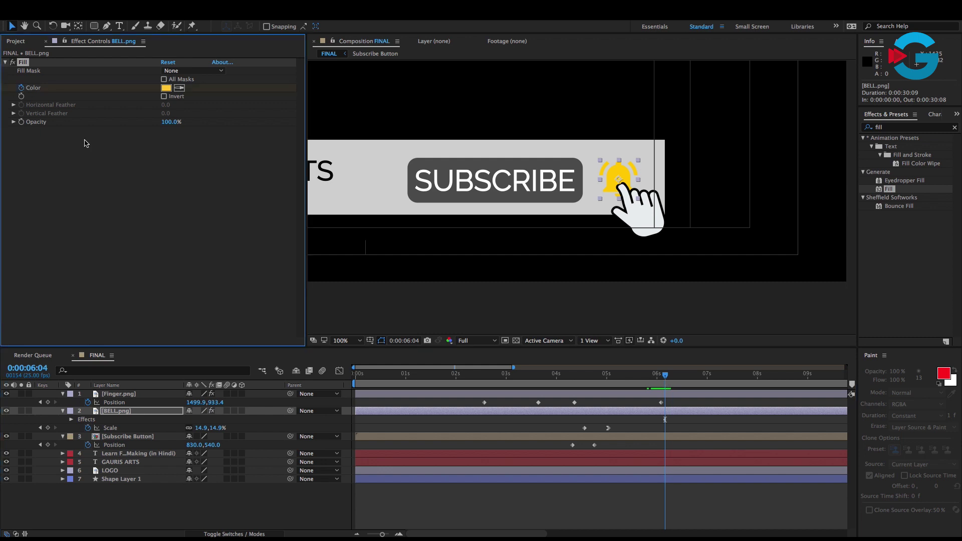
key(space)
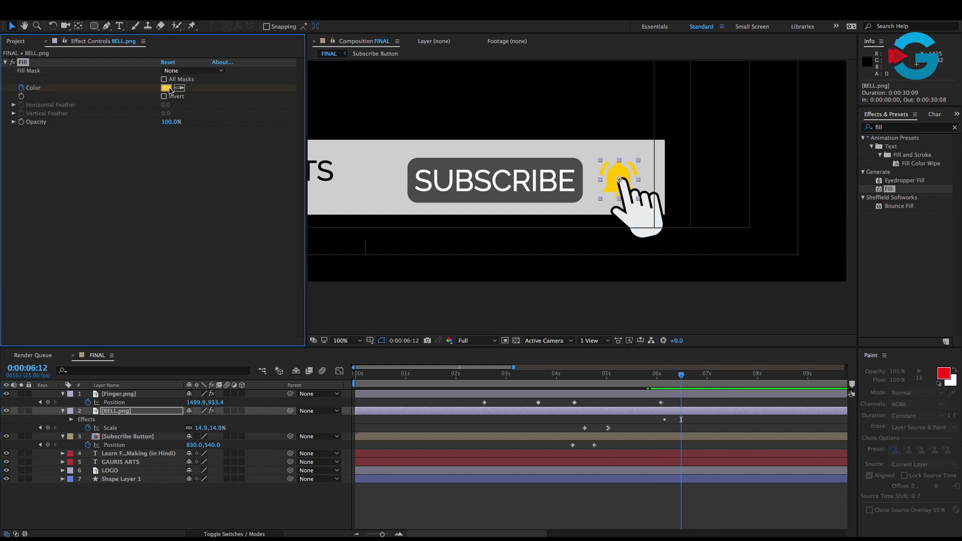
click(170, 90)
key(Escape)
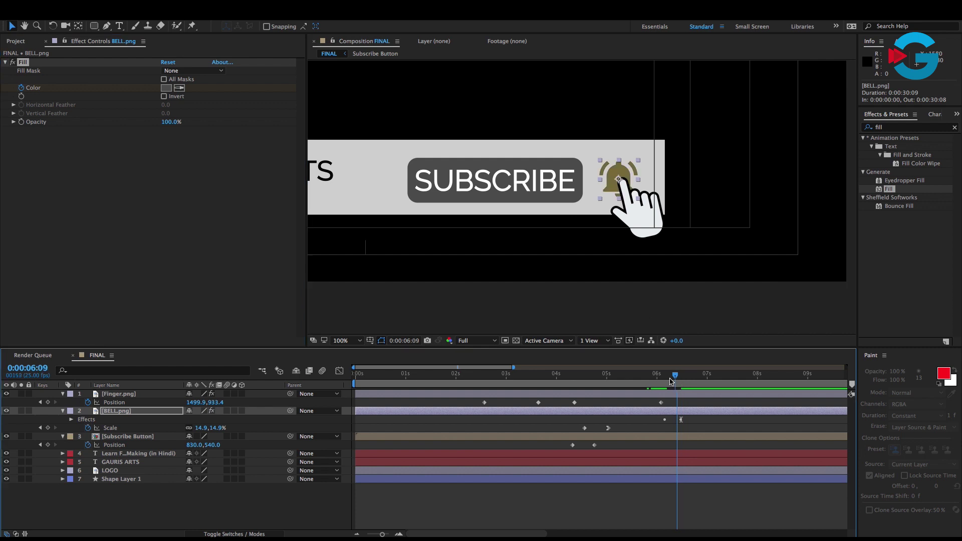
key(space)
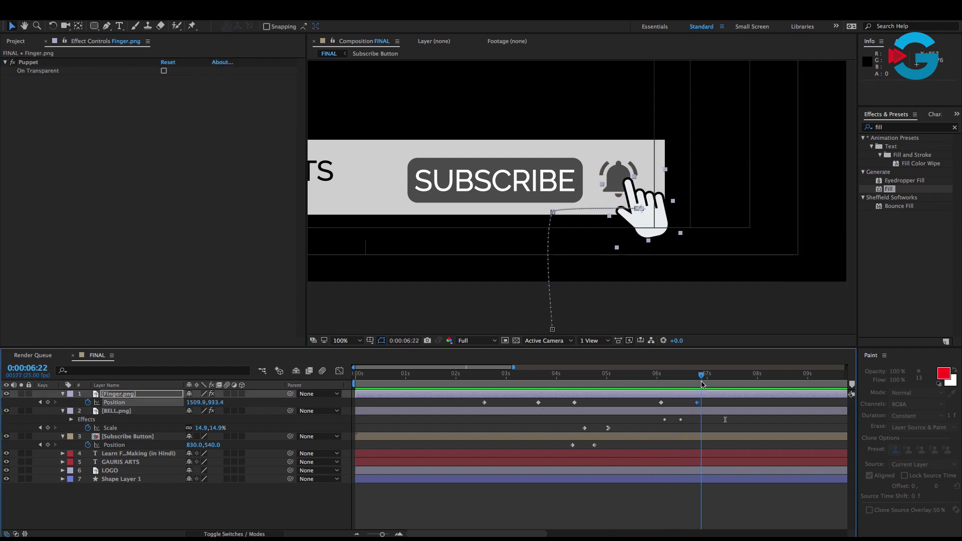
- At 0:00:08:06, key the hand's Position at (1636.9, 1160.4) down out of frame, then preview
drag(716, 384, 769, 376)
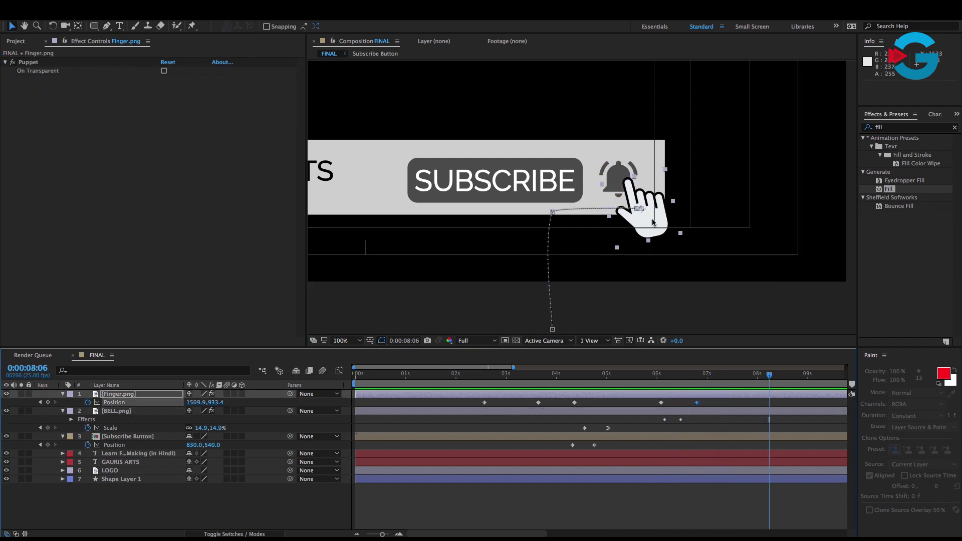
drag(652, 222, 716, 335)
key(space)
click(685, 389)
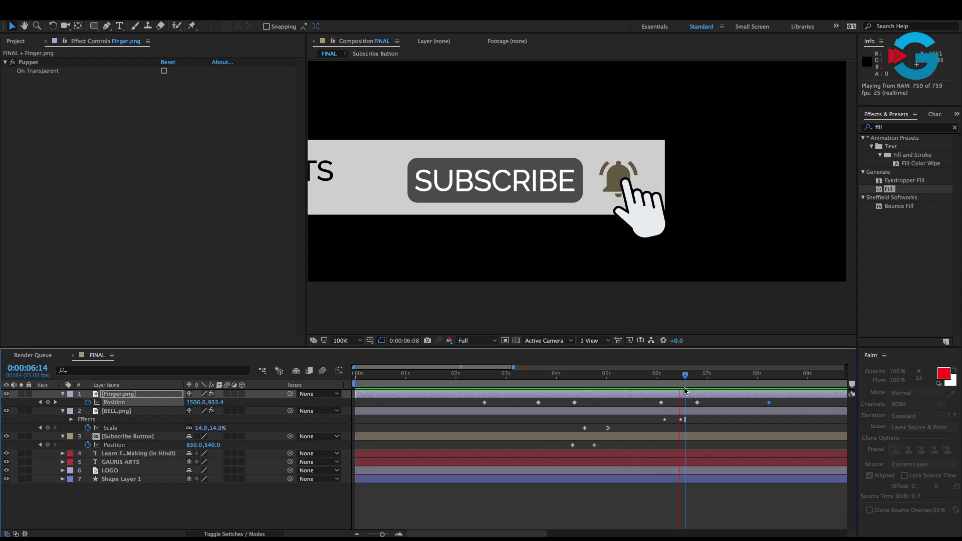
key(shift+slash)
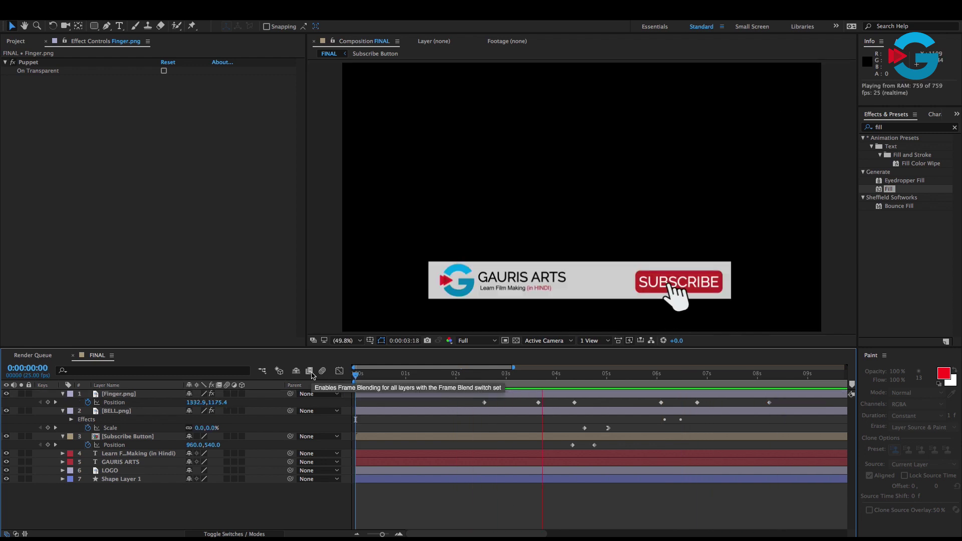
key(space)
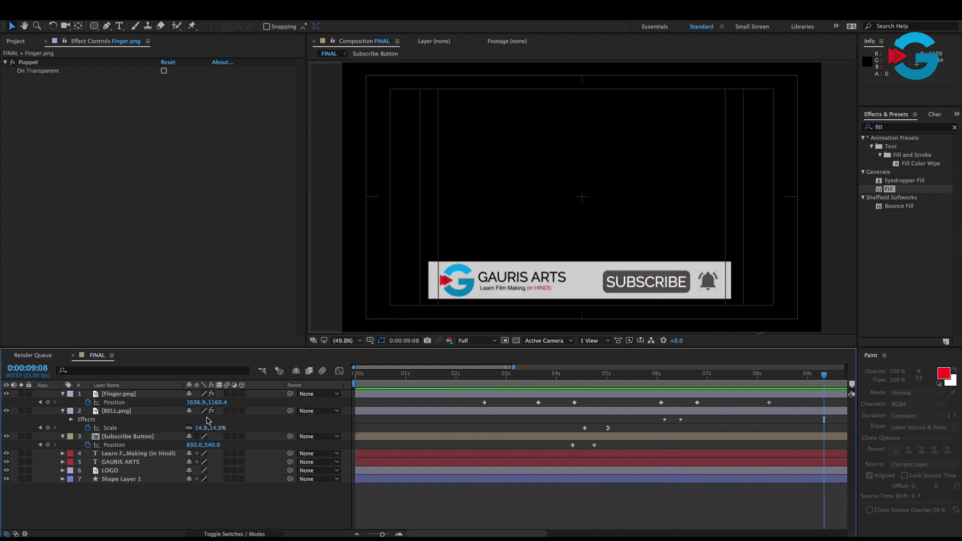
- Pre-compose the LOGO layer into its own comp
drag(113, 514, 132, 412)
right_click(134, 412)
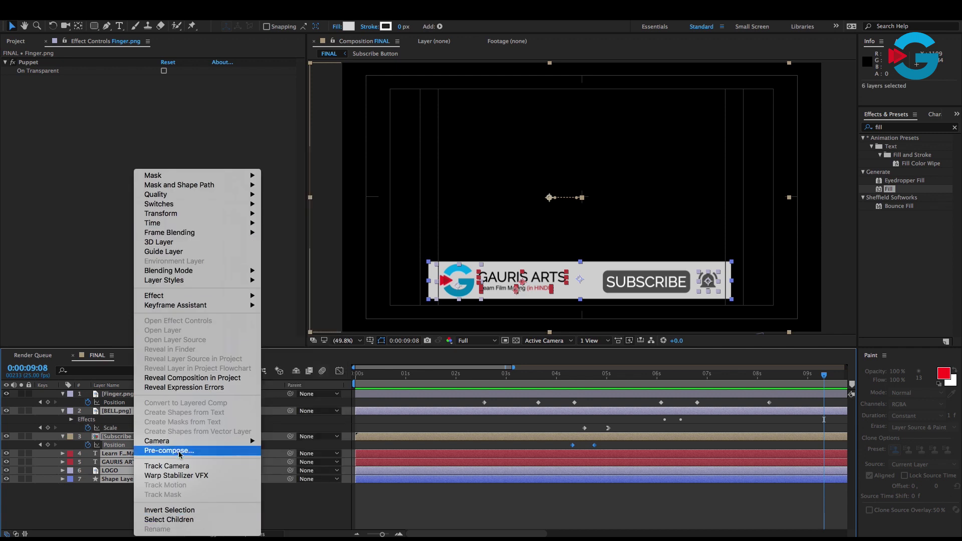
key(Escape)
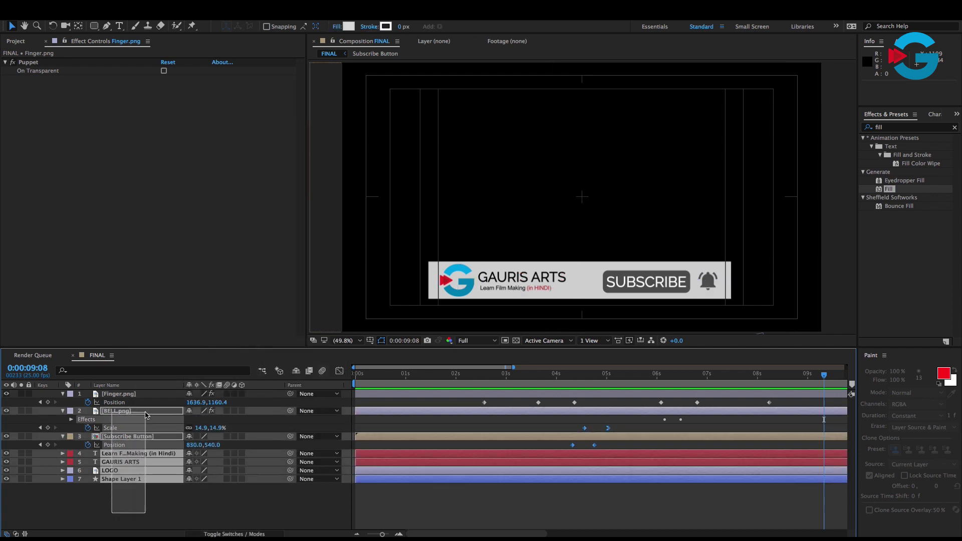
click(123, 471)
right_click(120, 470)
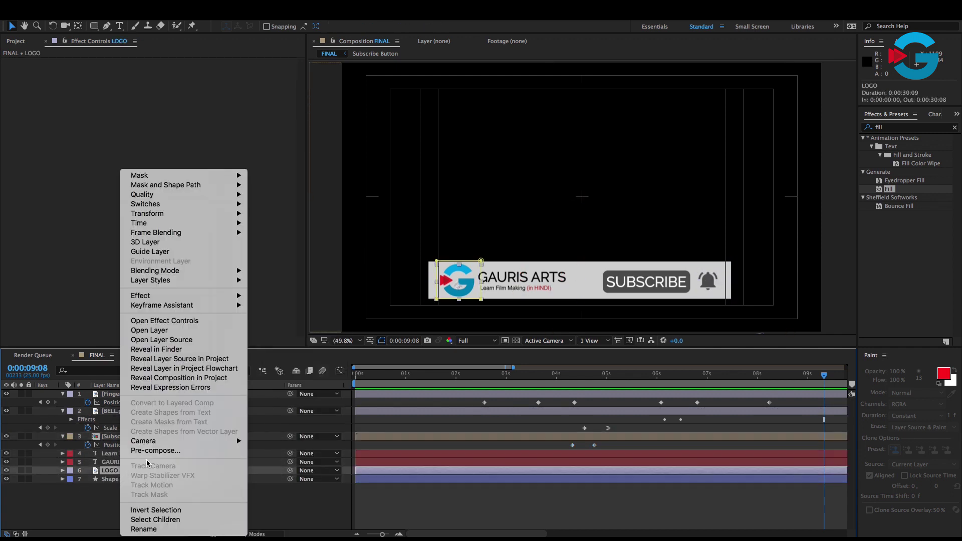
click(149, 453)
key(Return)
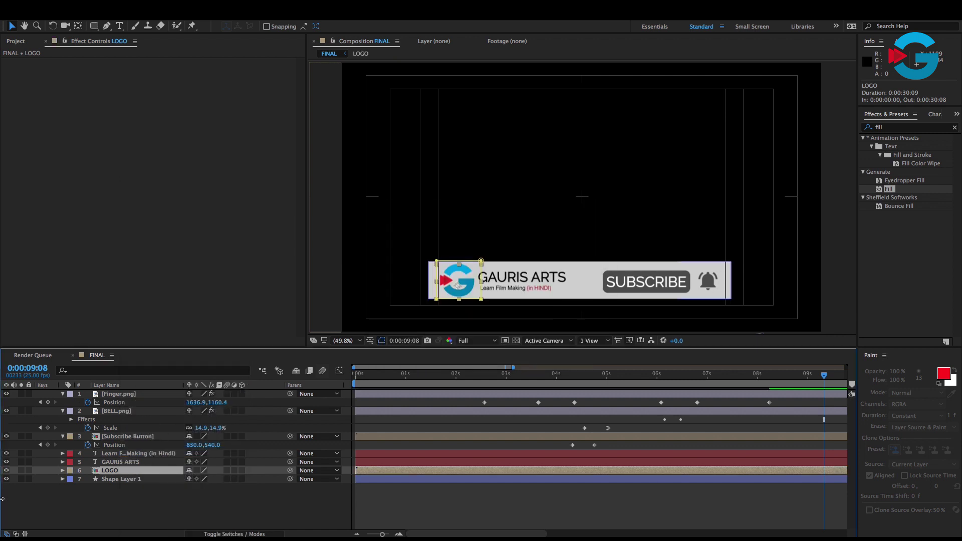
- Pre-compose the title and subtitle text layers as TITLE AND SUBTITLE
click(116, 453)
shift+click(121, 462)
right_click(135, 462)
click(173, 450)
text(TITLE AND SUBTITL)
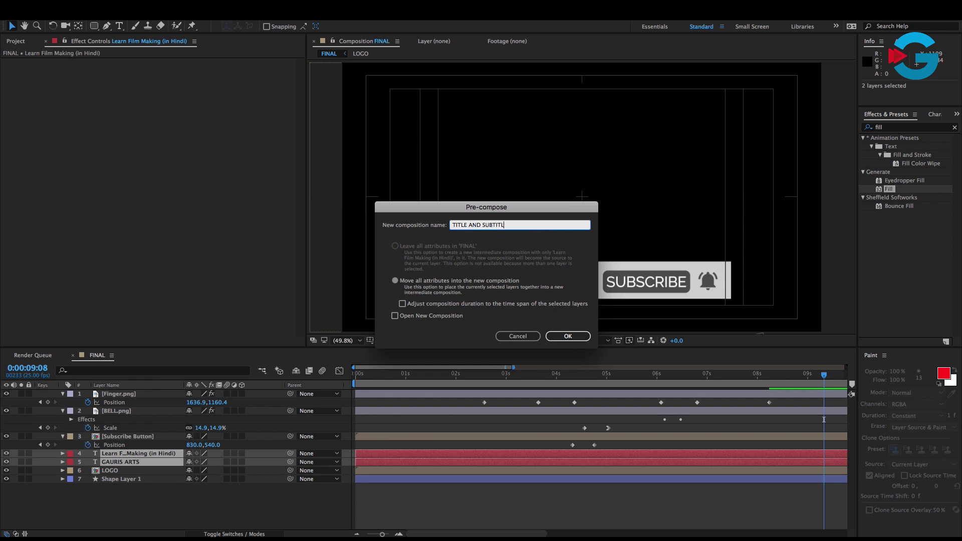
text(E)
key(Return)
- Pre-compose all banner layers except Finger.png into a comp named ASTON
mouse_move(516, 373)
mouse_down()
mouse_move(621, 379)
mouse_move(489, 376)
mouse_up()
drag(116, 507, 145, 423)
right_click(133, 416)
click(182, 450)
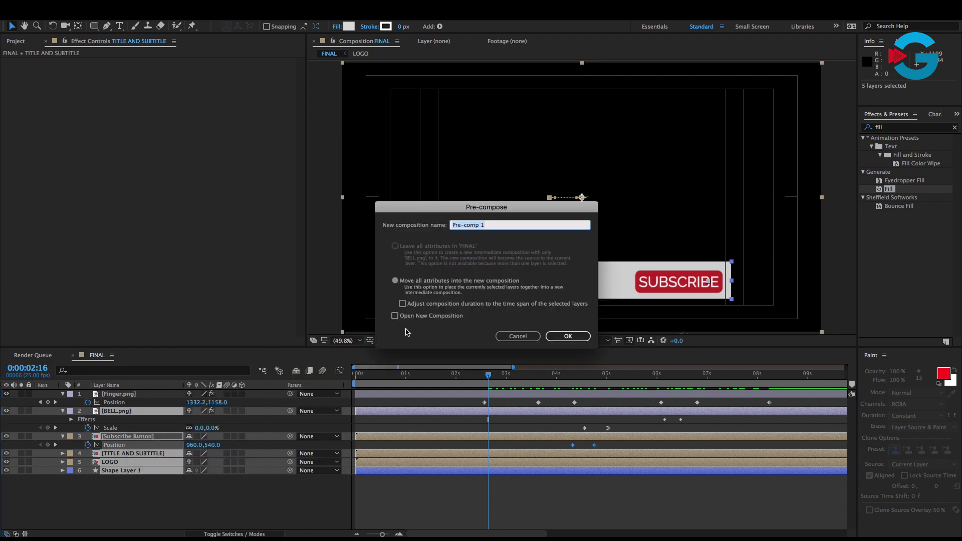
key(Return)
- Keyframe ASTON Position from 960,853 at 0s to 960,540 at 1:03 with Easy Ease
drag(487, 374, 410, 374)
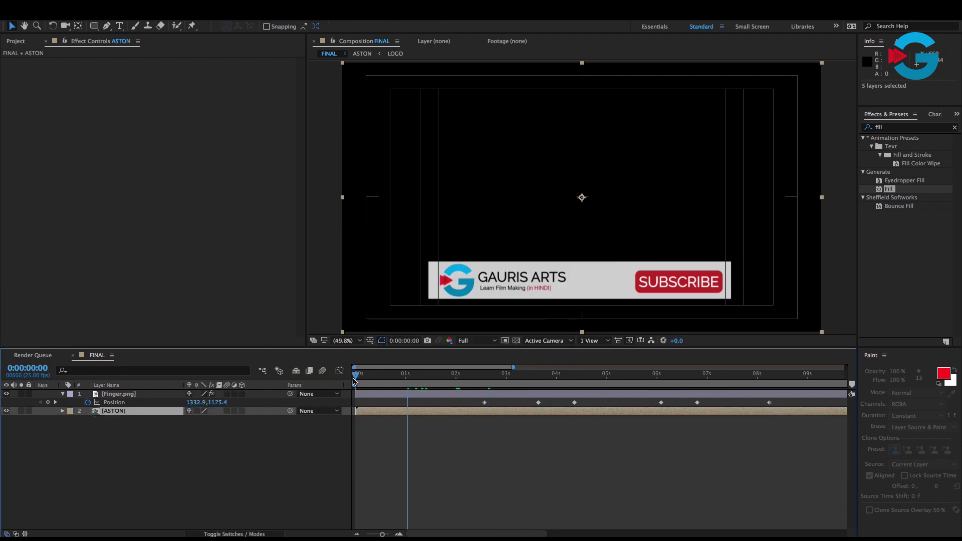
key(p)
click(88, 419)
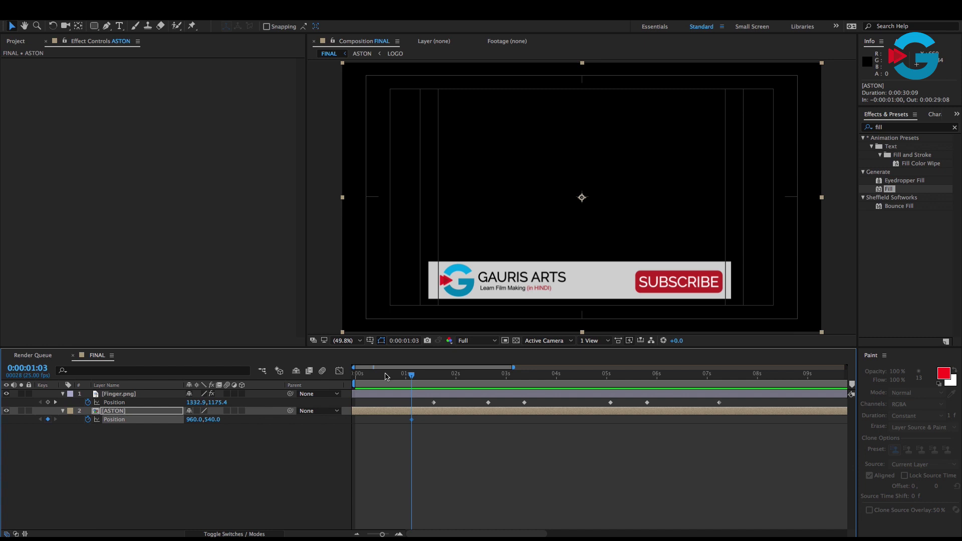
drag(231, 420, 335, 417)
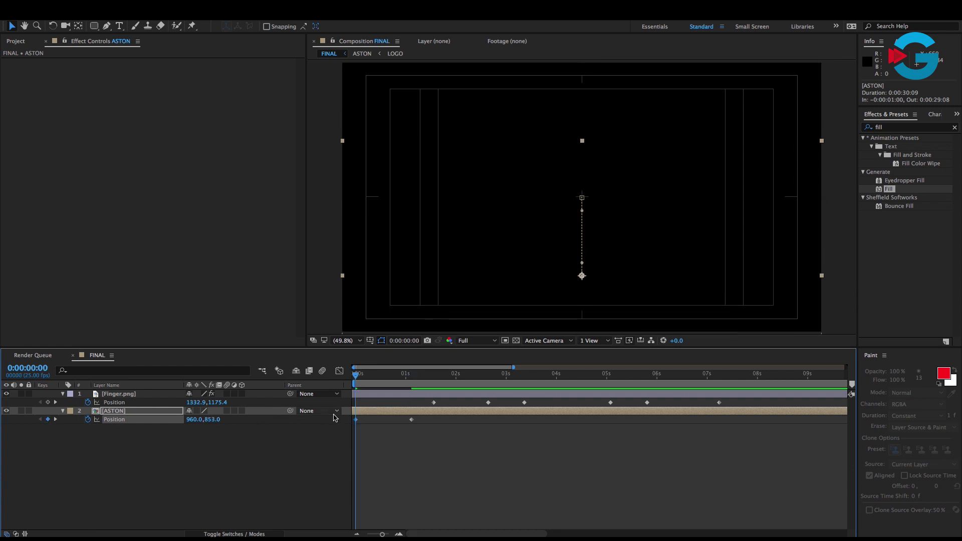
right_click(411, 420)
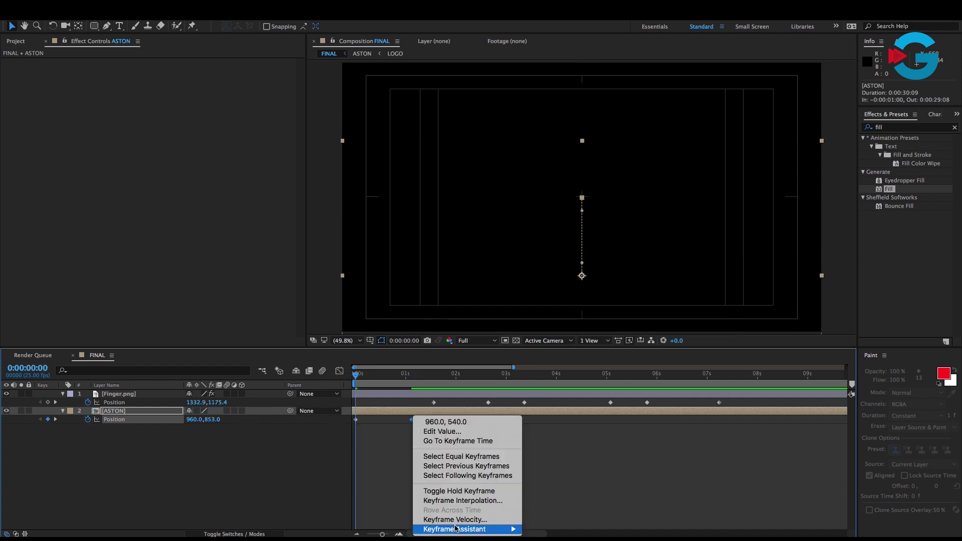
mouse_move(471, 529)
click(574, 483)
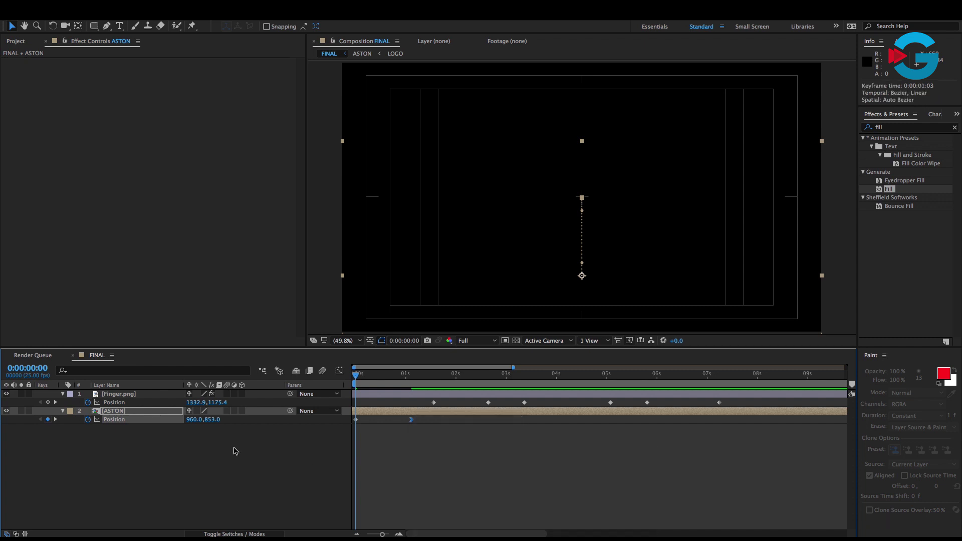
- Enable motion blur and preview the banner sliding up
click(228, 394)
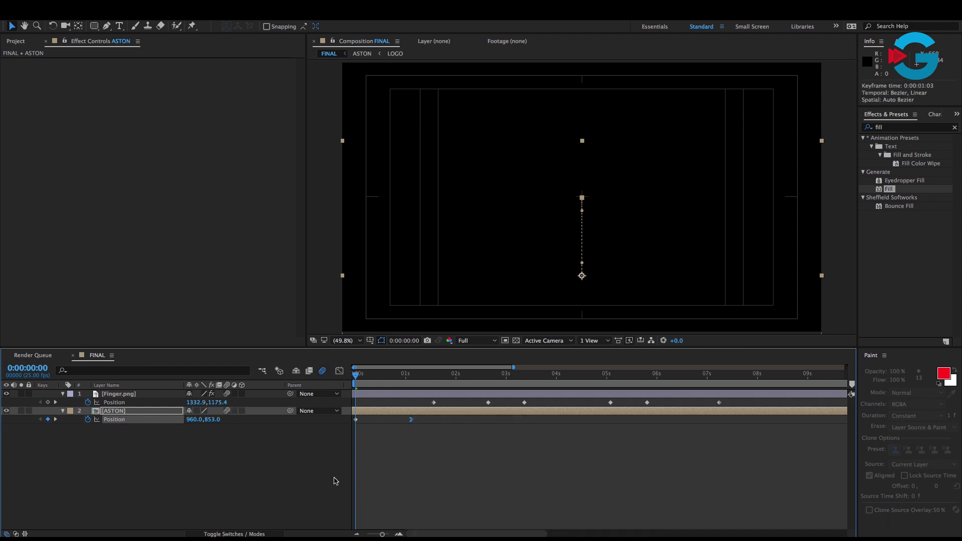
key(space)
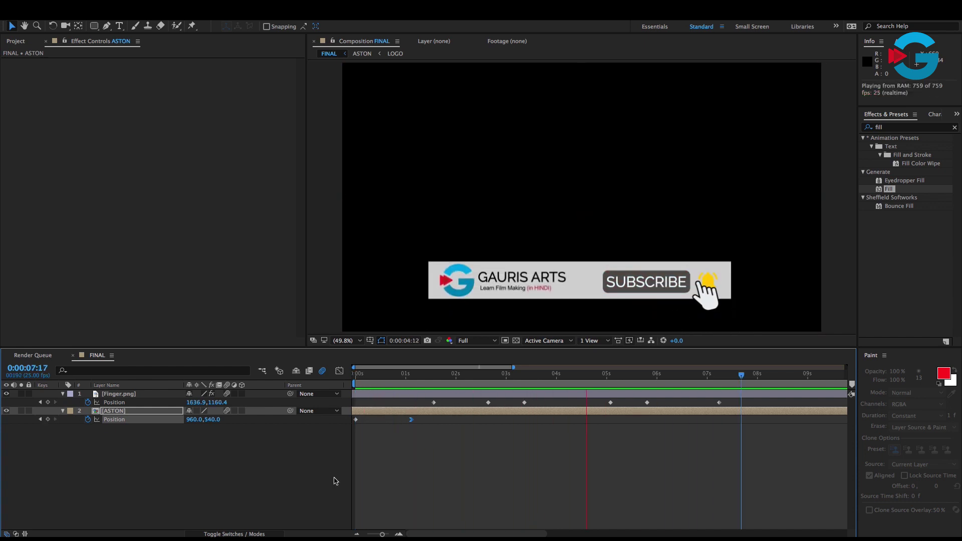
key(space)
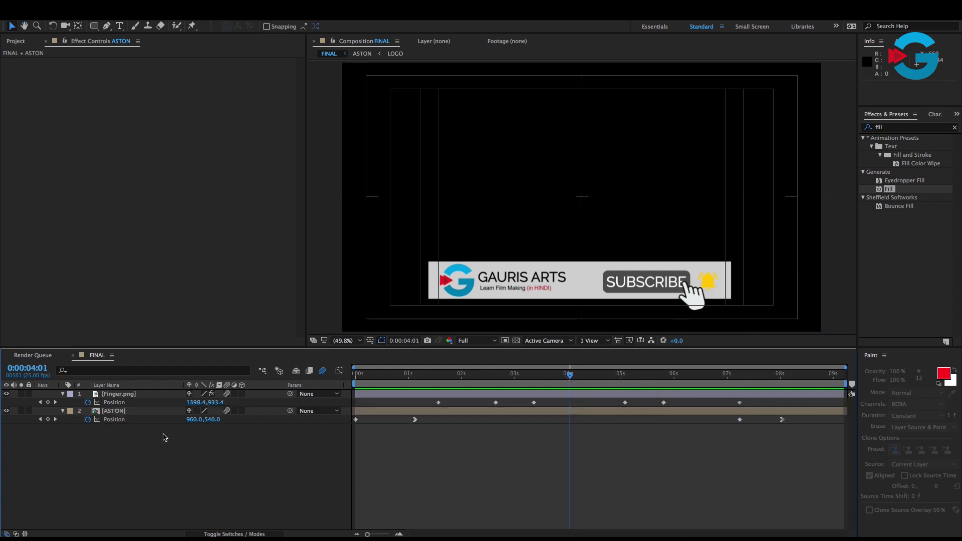
- Open the ASTON precomp and select the BELL.png layer
click(126, 413)
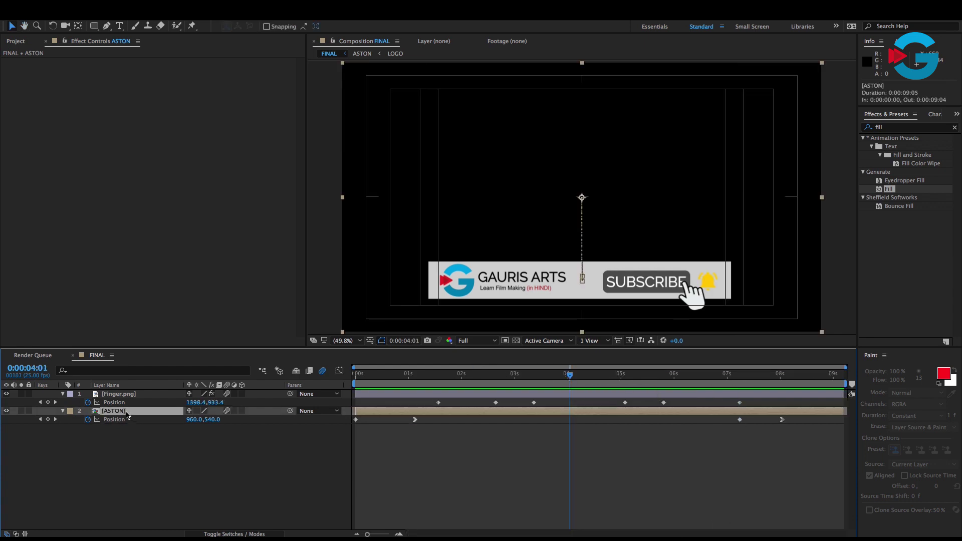
double_click(126, 413)
click(126, 395)
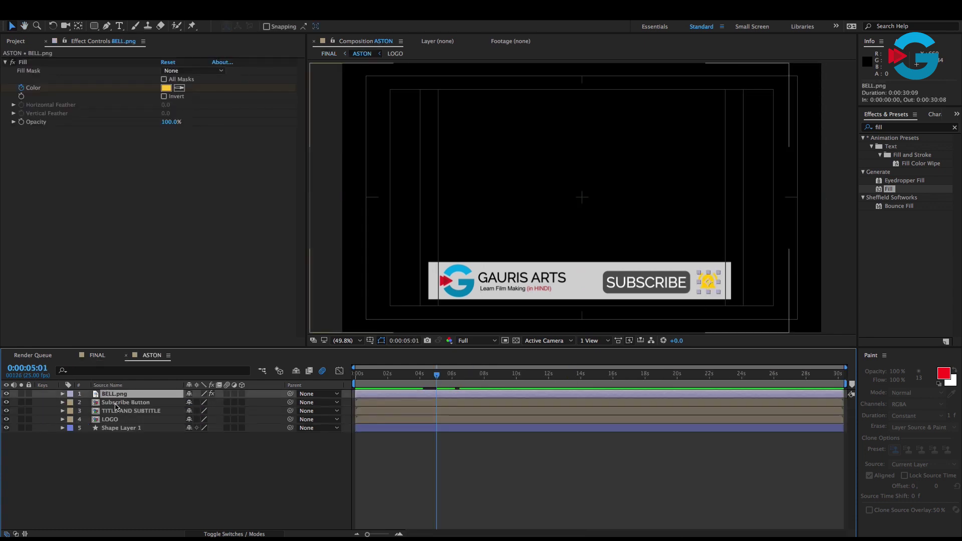
- Change BELL.png's Fill Color keyframe to red #CC0000 and preview the bell turning red
key(u)
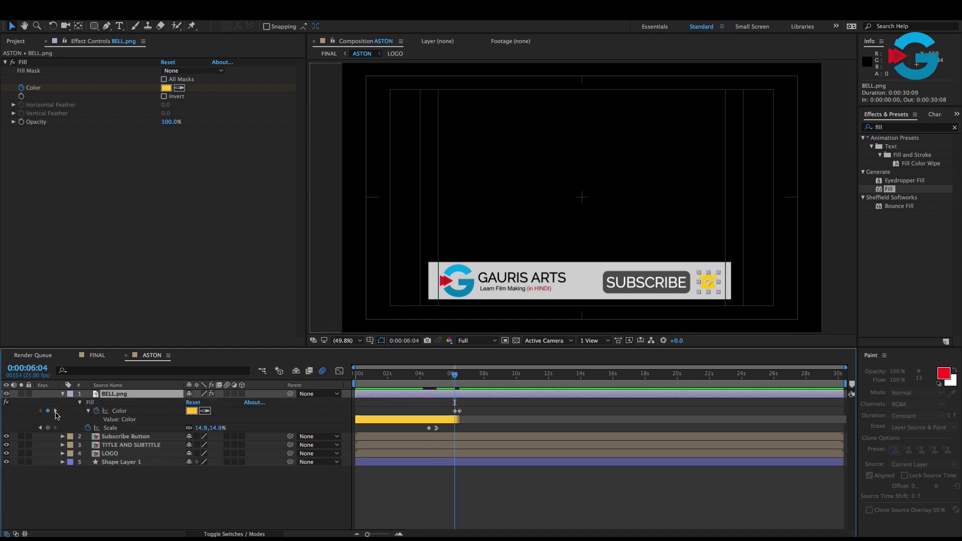
click(166, 88)
mouse_move(501, 341)
mouse_down()
mouse_move(531, 341)
mouse_move(533, 300)
mouse_up()
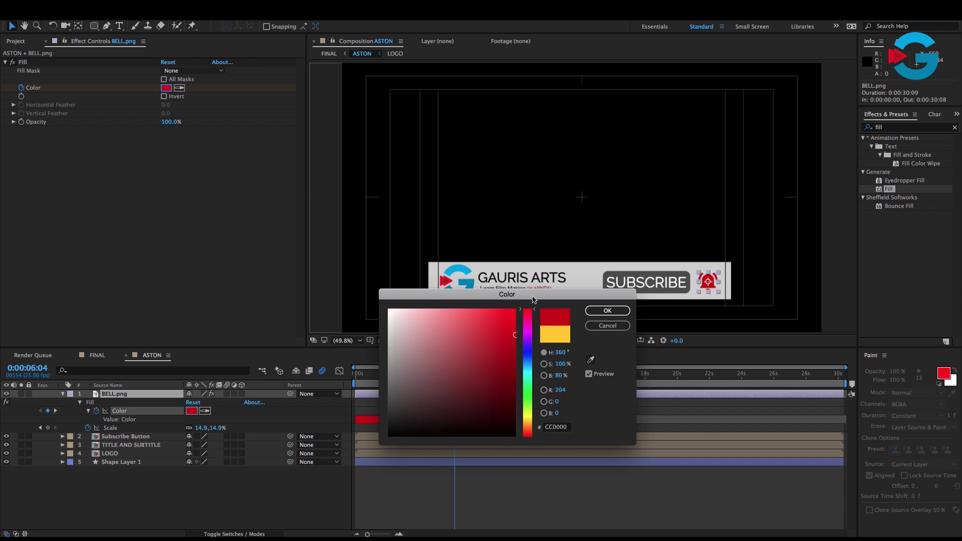
click(606, 311)
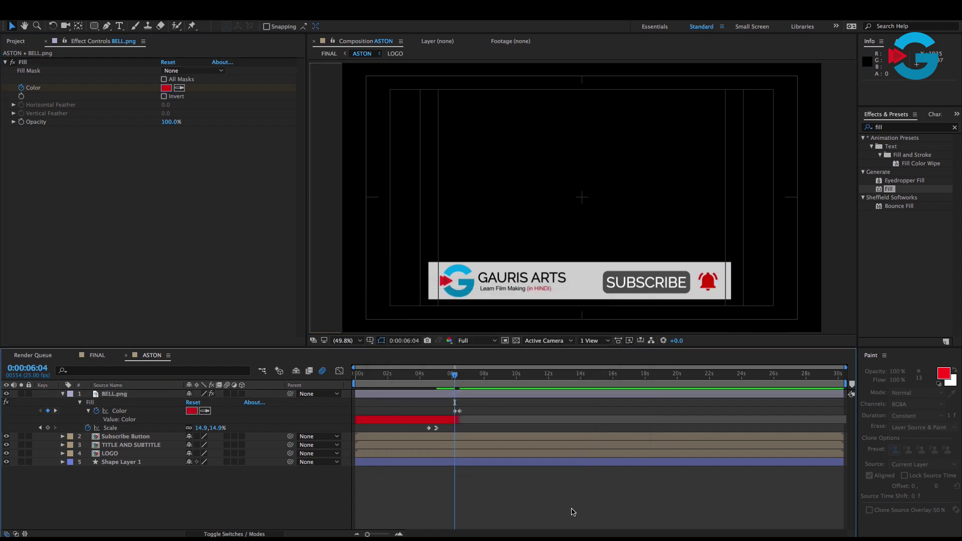
key(space)
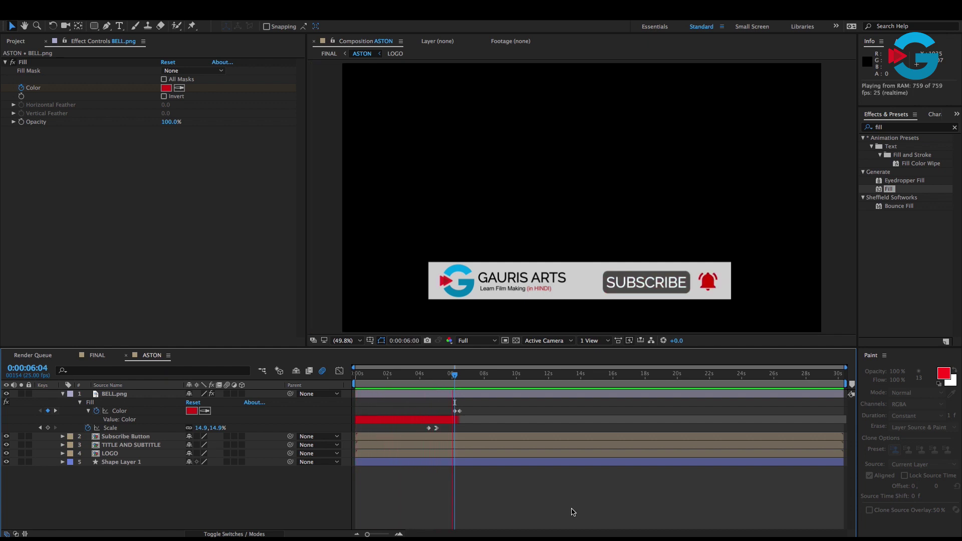
key(space)
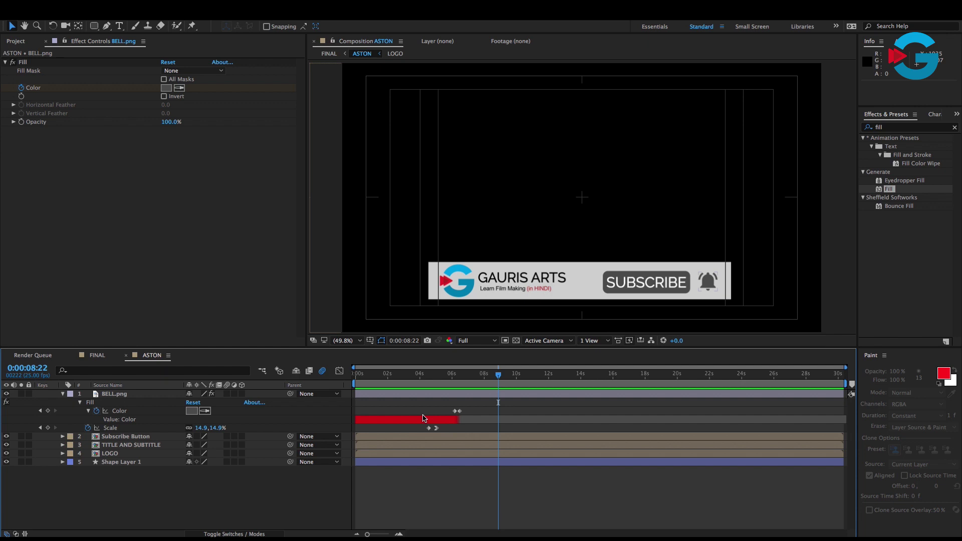